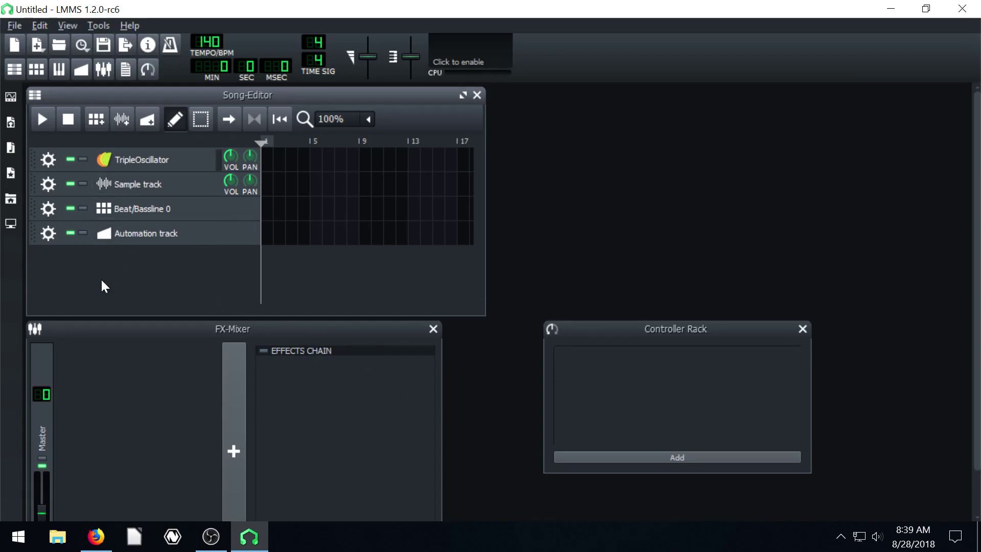
Step: Remove the Automation track and the original Sample track
{"action": "left_click", "coordinate": [45, 234]}
{"action": "left_click", "coordinate": [65, 272]}
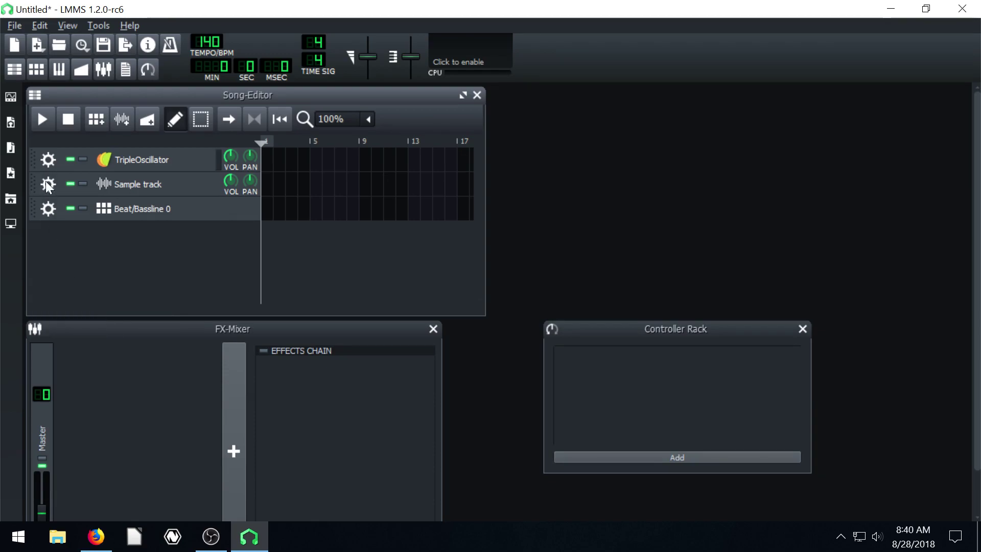
{"action": "left_click", "coordinate": [47, 185]}
{"action": "left_click", "coordinate": [64, 223]}
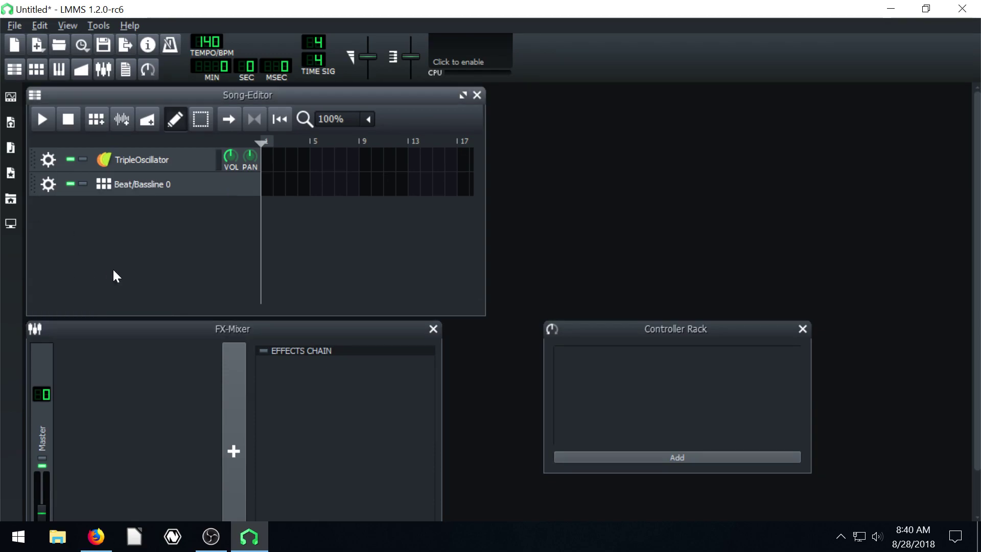
Step: Add a new sample track, deleting the extra copies so one remains below Beat/Bassline 0
{"action": "left_click", "coordinate": [118, 121]}
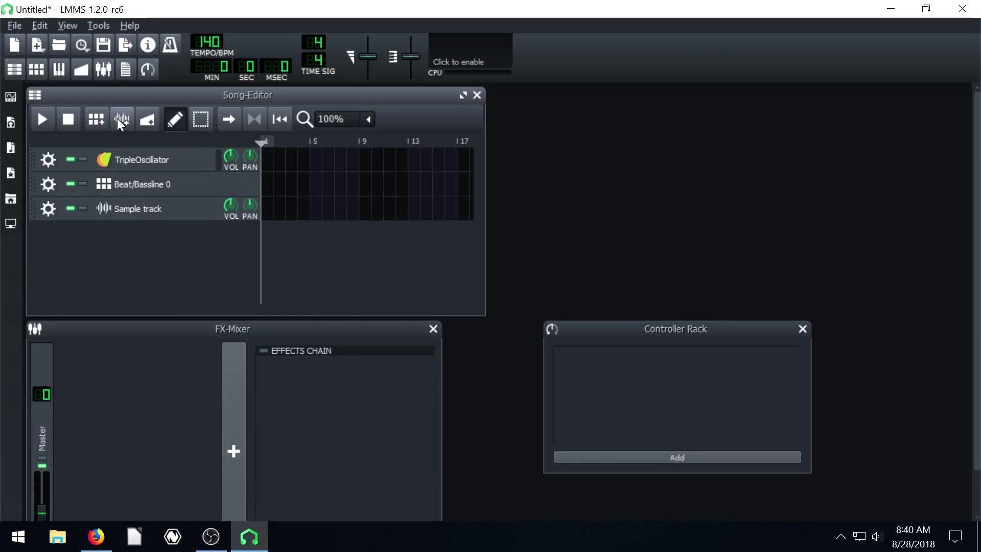
{"action": "left_click", "coordinate": [125, 117]}
{"action": "left_click", "coordinate": [126, 116]}
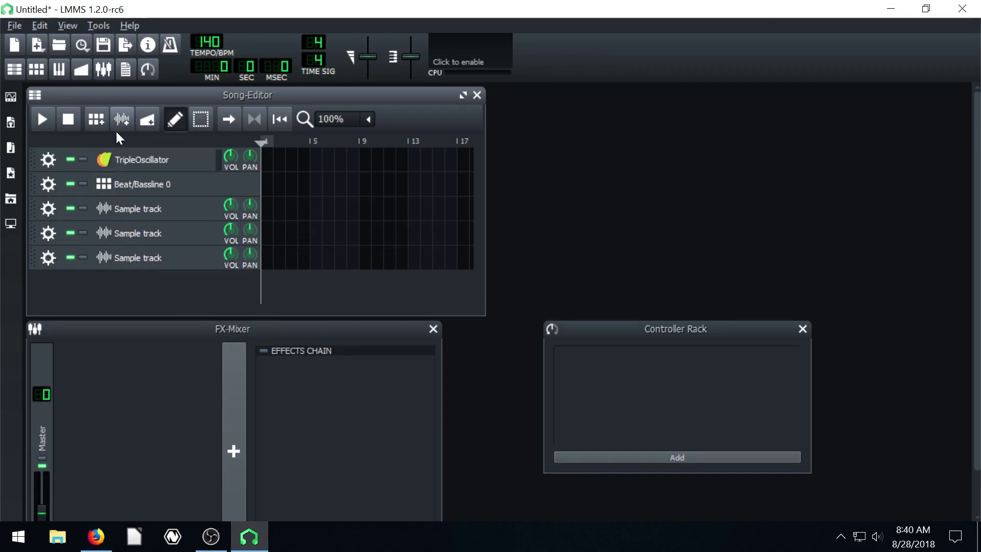
{"action": "left_click", "coordinate": [47, 258]}
{"action": "left_click", "coordinate": [61, 296]}
{"action": "left_click", "coordinate": [49, 233]}
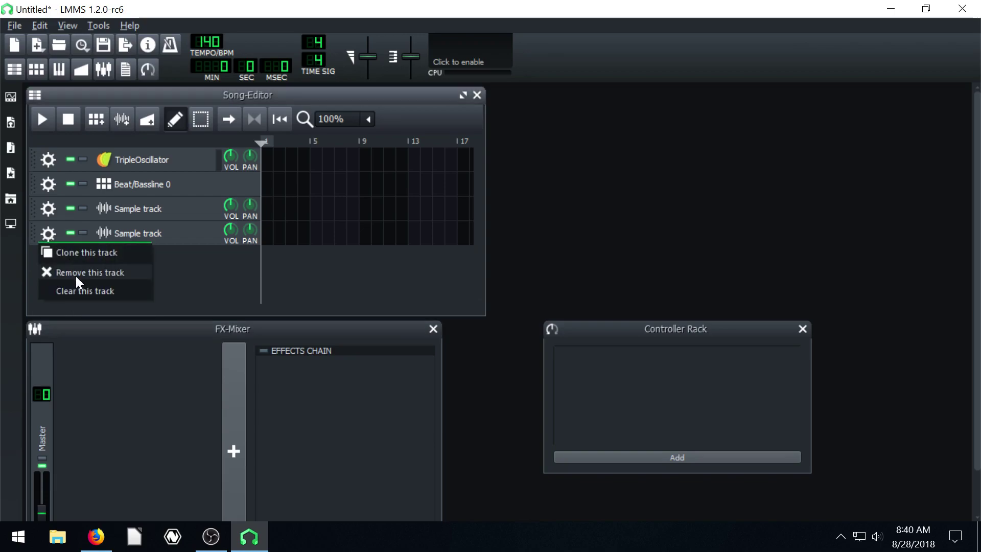
{"action": "left_click", "coordinate": [75, 273]}
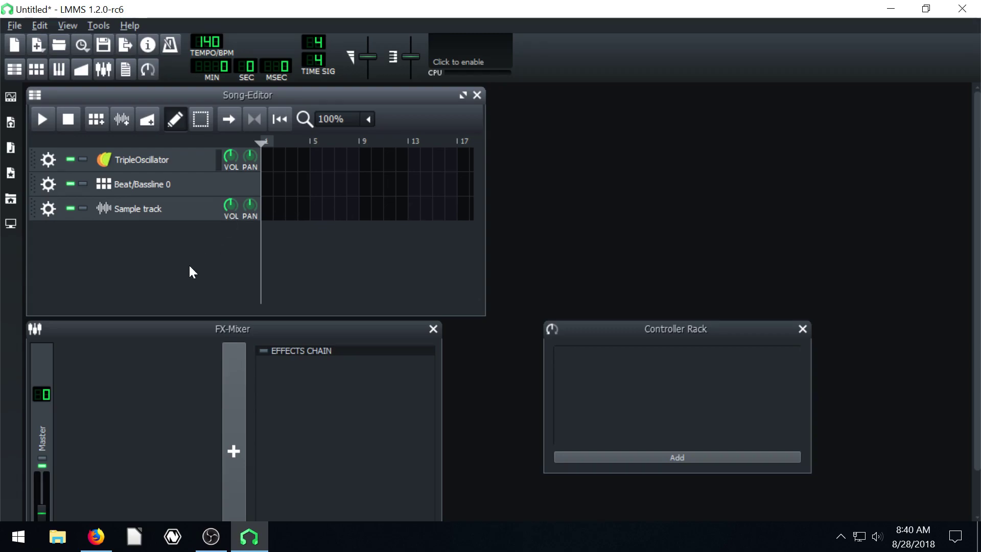
Step: Draw three rising notes between C4 and C5 in a bar-1 TripleOscillator clip
{"action": "double_click", "coordinate": [266, 161]}
{"action": "left_click", "coordinate": [105, 305]}
{"action": "left_click", "coordinate": [143, 268]}
{"action": "left_click", "coordinate": [181, 232]}
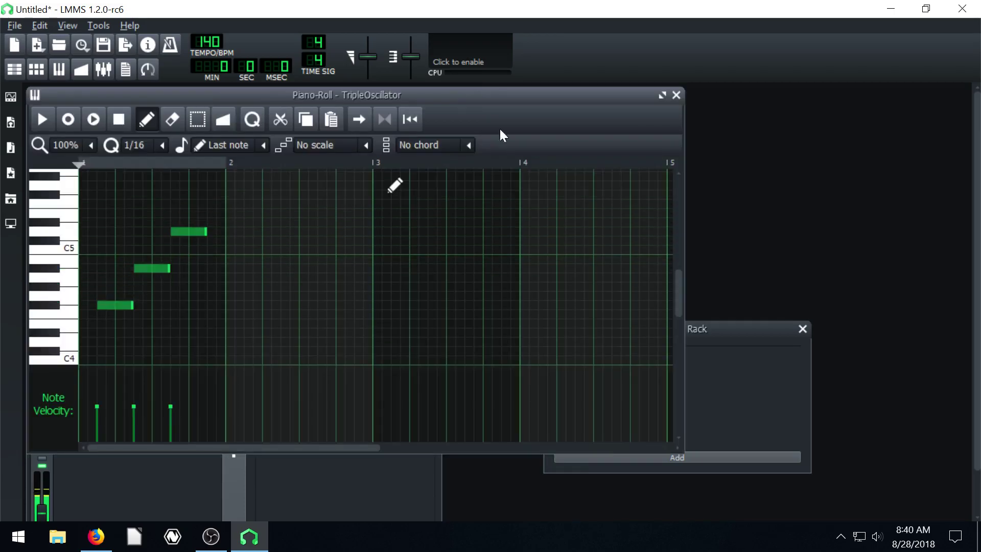
{"action": "left_click", "coordinate": [676, 95]}
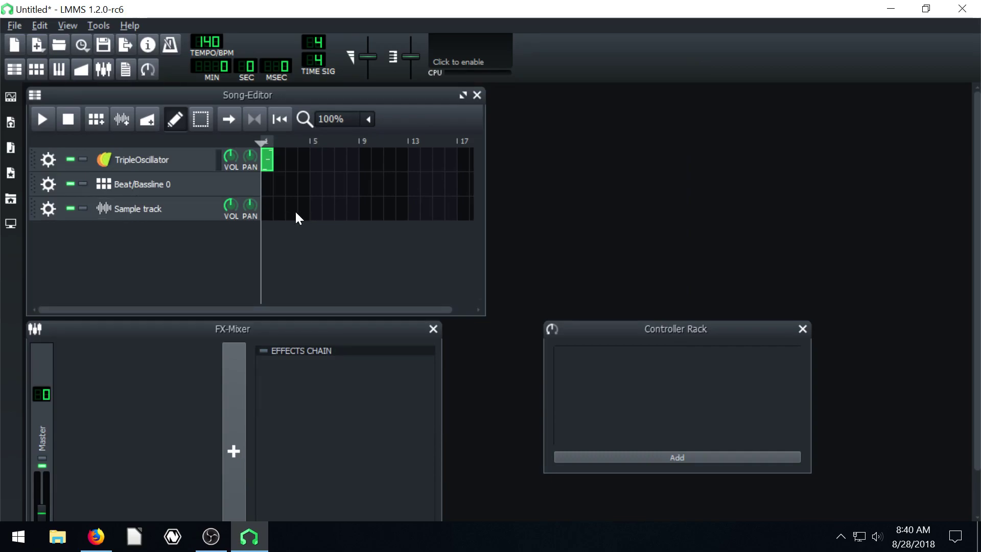
Step: Create a clip in the Sample track's first bar and browse the Desktop for audio, then cancel
{"action": "left_click", "coordinate": [267, 210]}
{"action": "double_click", "coordinate": [267, 209]}
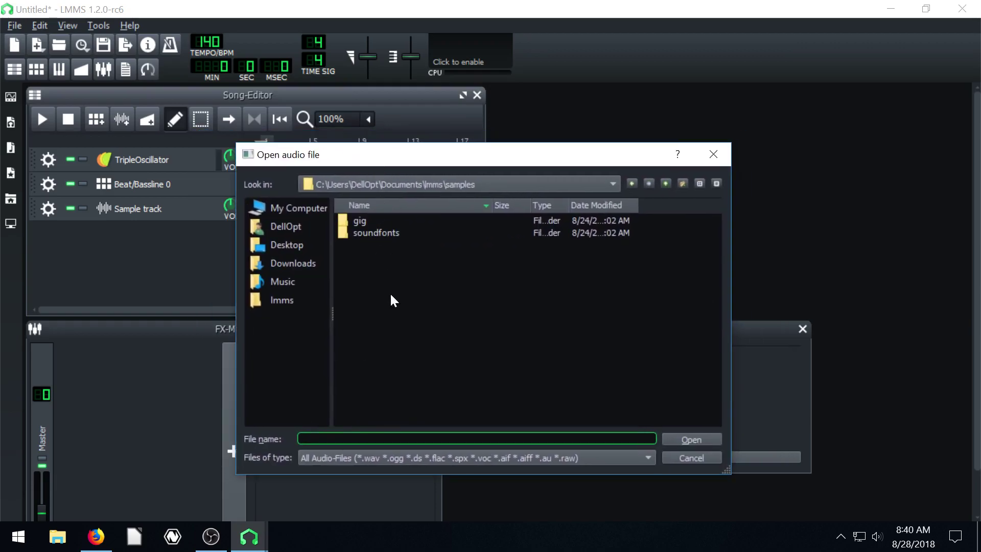
{"action": "left_click", "coordinate": [297, 248]}
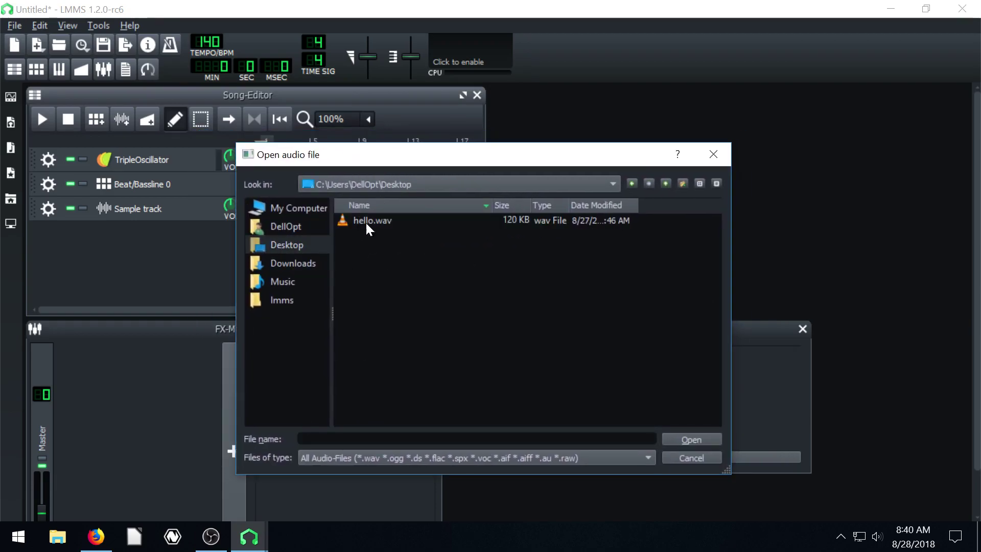
{"action": "left_click", "coordinate": [698, 457]}
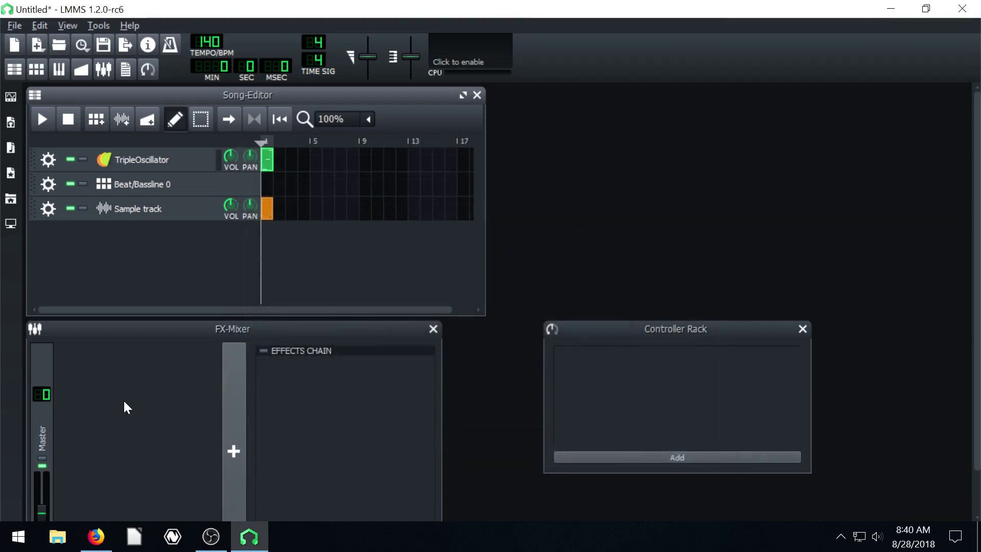
Step: Launch Audacity via a Start search for 'aud' and record about 6.5 seconds of speech
{"action": "left_click", "coordinate": [16, 538]}
{"action": "left_click", "coordinate": [16, 538]}
{"action": "left_click", "coordinate": [15, 538]}
{"action": "type", "text": "aud"}
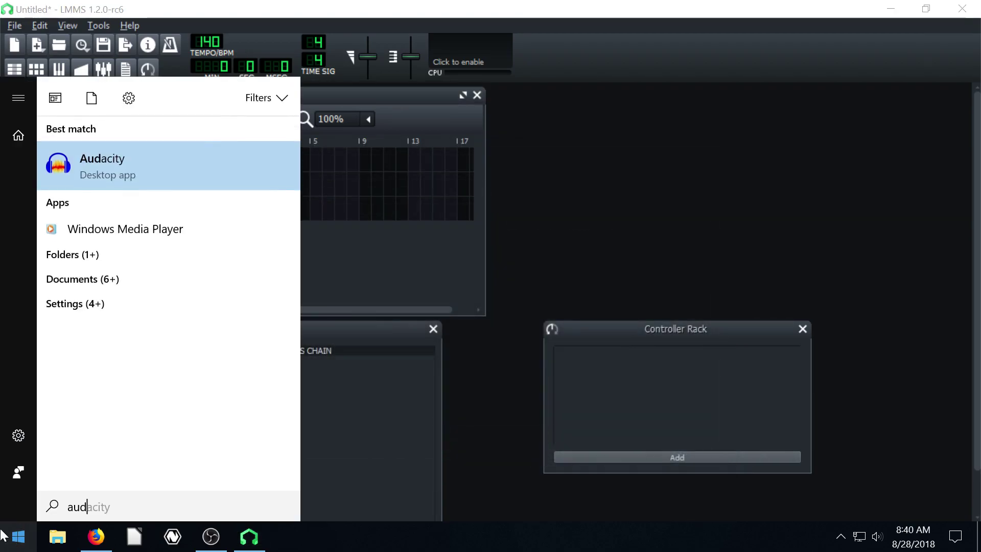
{"action": "left_click", "coordinate": [92, 174]}
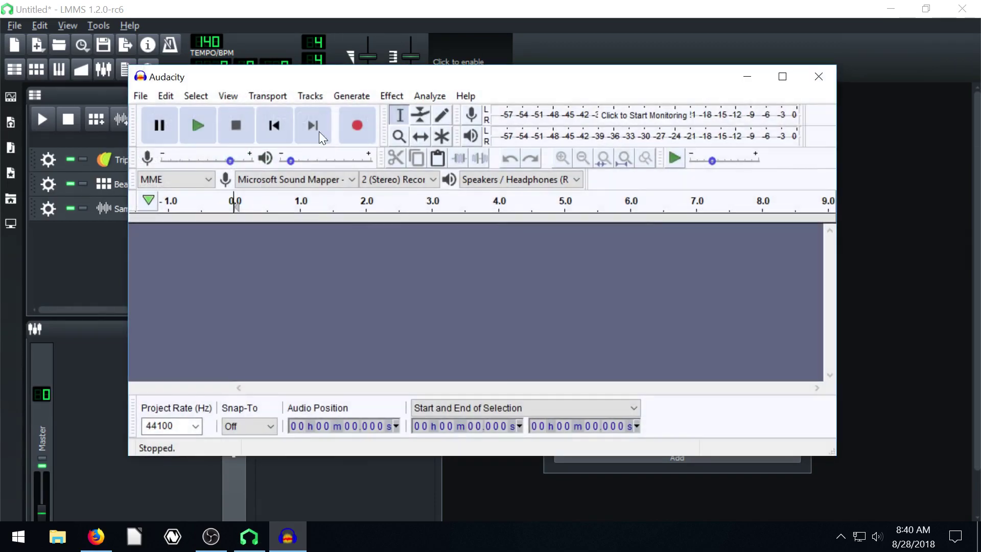
{"action": "left_click", "coordinate": [358, 125]}
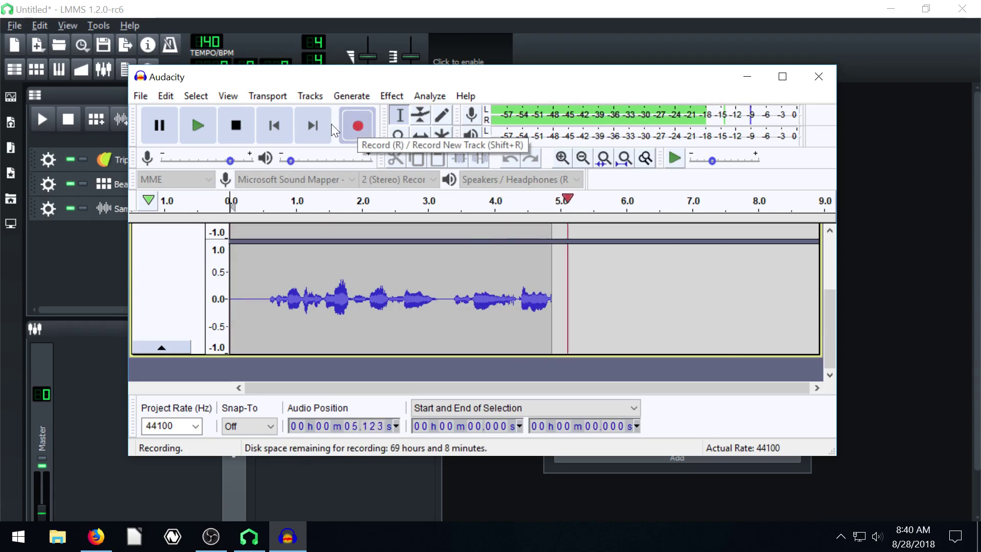
{"action": "left_click", "coordinate": [237, 126]}
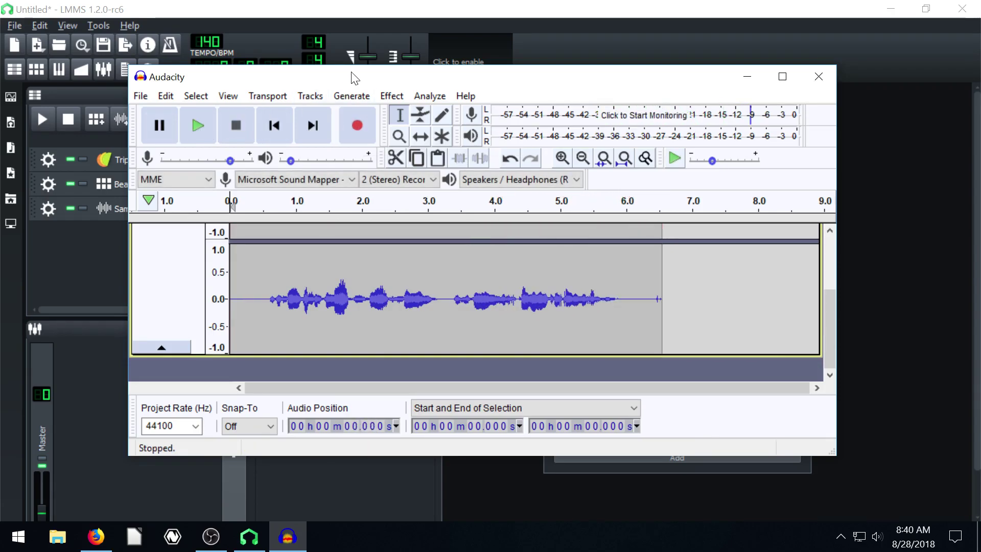
Step: Maximize Audacity and play back the recording to check it
{"action": "left_click", "coordinate": [783, 77]}
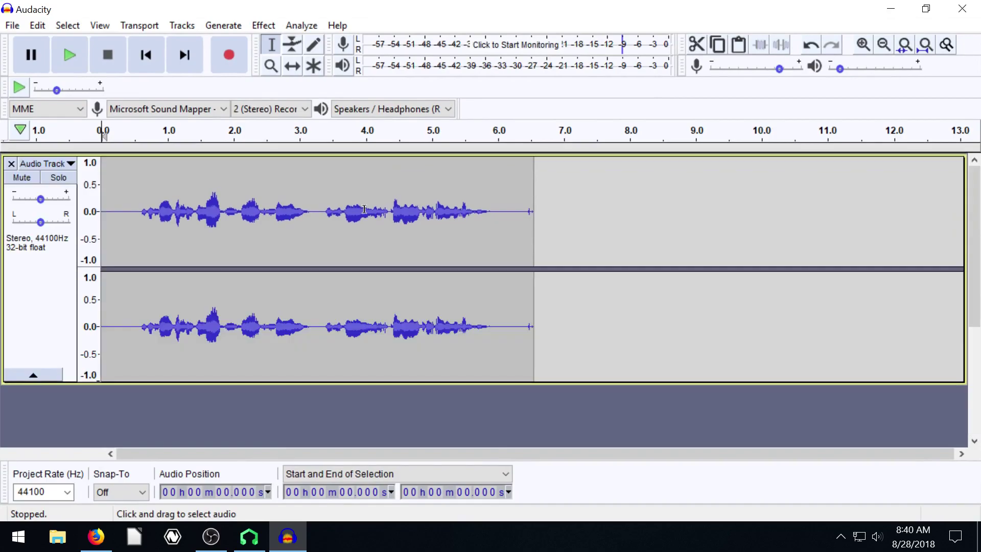
{"action": "left_click", "coordinate": [69, 54]}
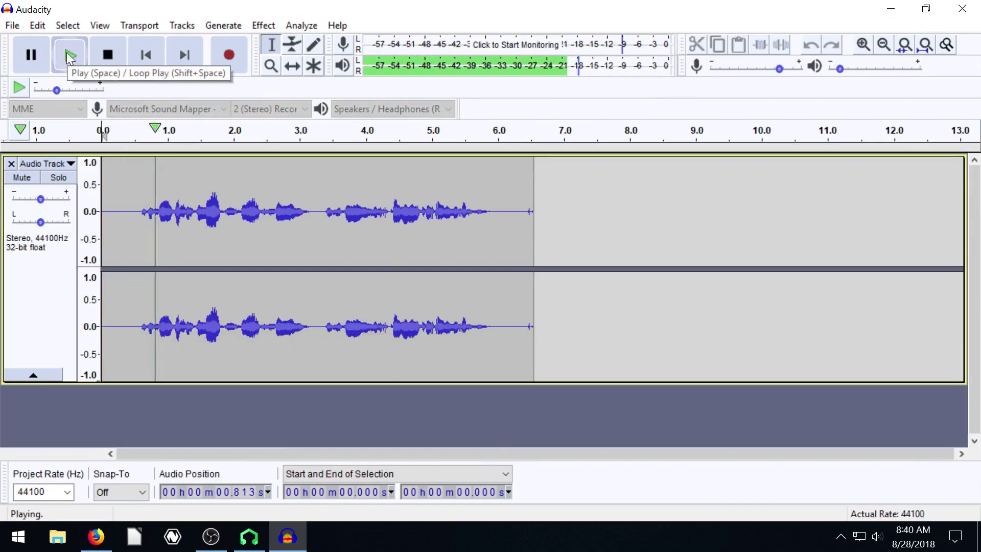
{"action": "left_click", "coordinate": [108, 55]}
Step: Export the recording to the Desktop as lyrics.wav, accepting the default metadata
{"action": "left_click", "coordinate": [18, 25]}
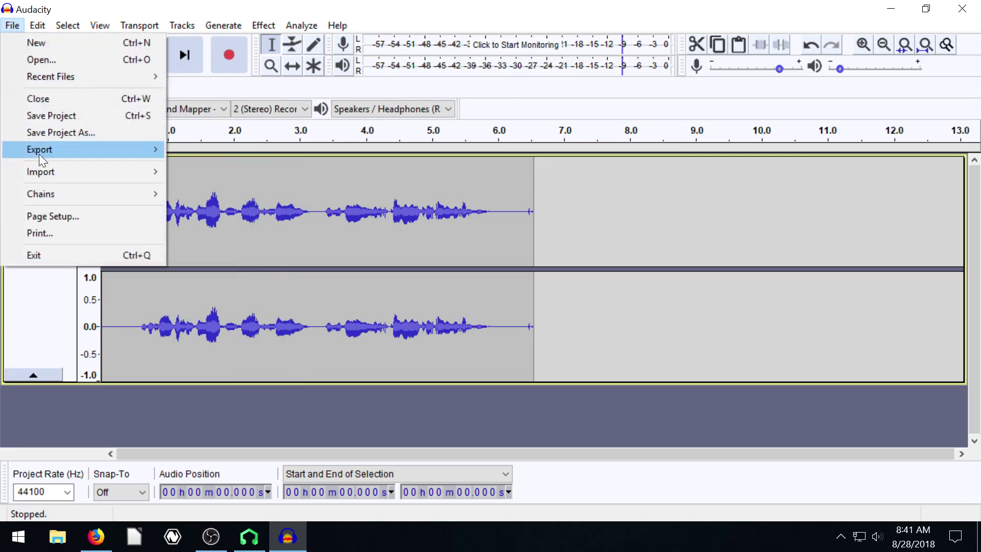
{"action": "mouse_move", "coordinate": [38, 150]}
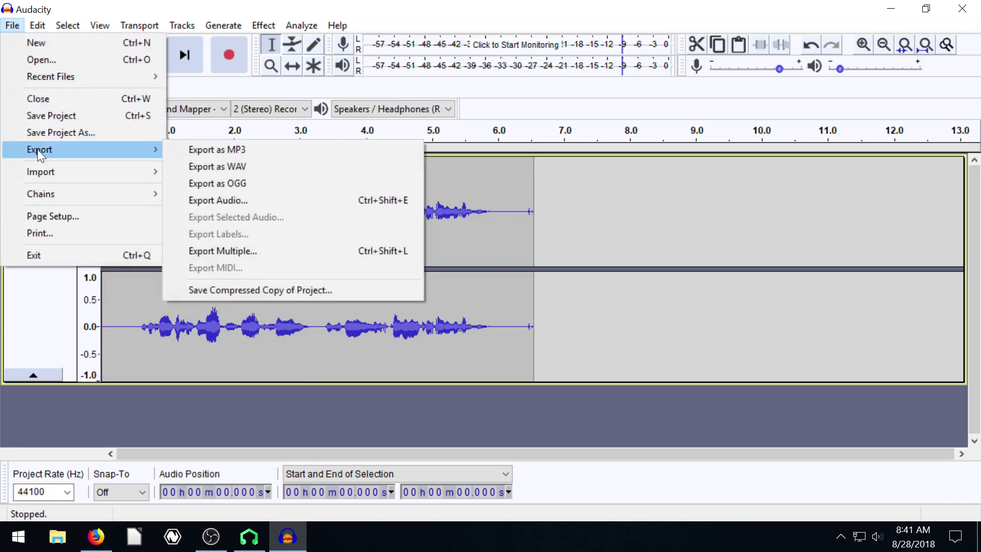
{"action": "left_click", "coordinate": [218, 168]}
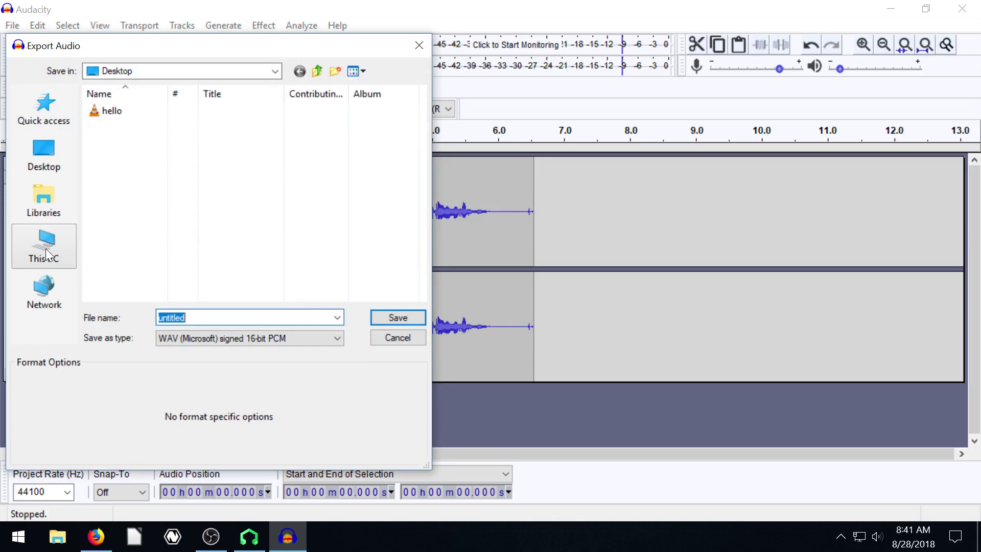
{"action": "left_click", "coordinate": [44, 152]}
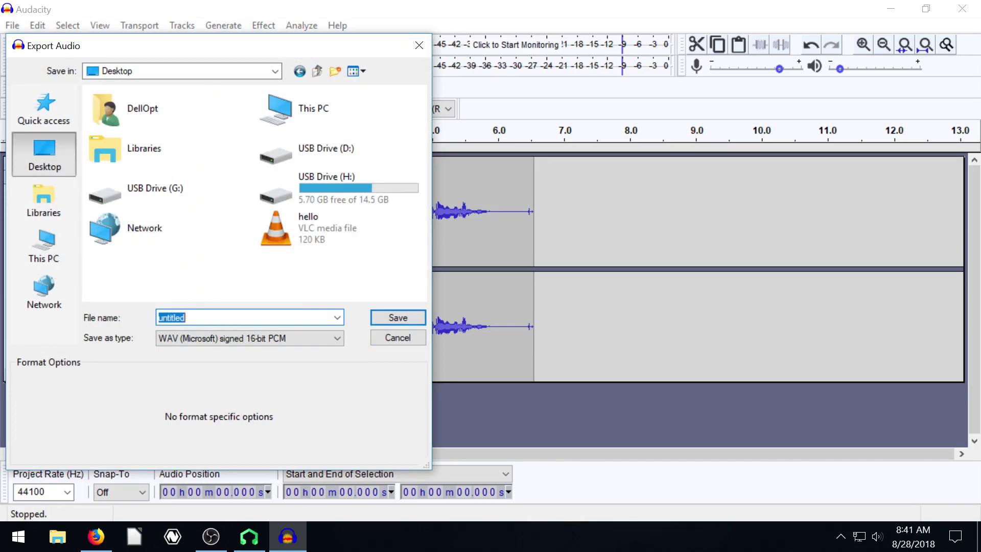
{"action": "type", "text": "lyrics"}
{"action": "left_click", "coordinate": [389, 319]}
{"action": "left_click", "coordinate": [712, 472]}
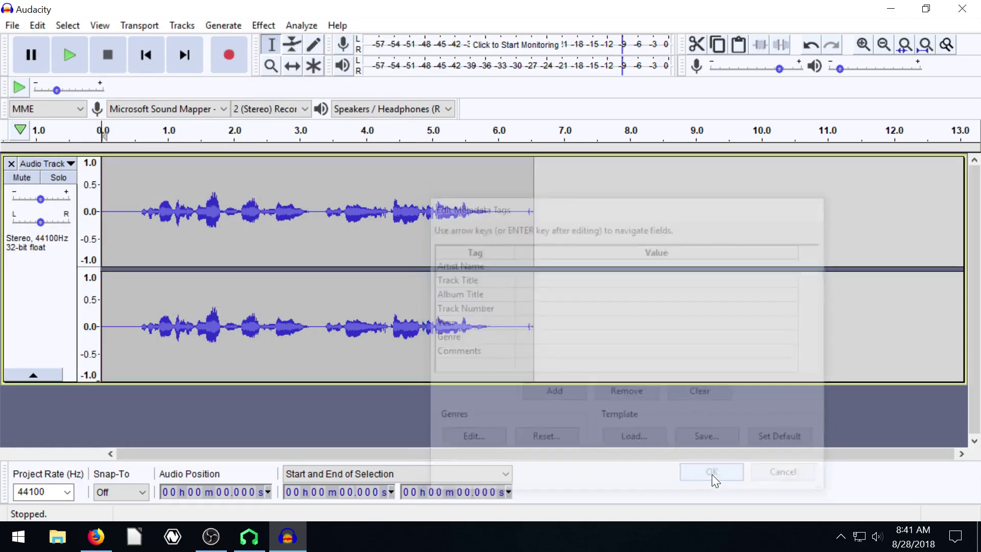
Step: Close Audacity without saving the project and bring LMMS back from the taskbar
{"action": "left_click", "coordinate": [963, 9]}
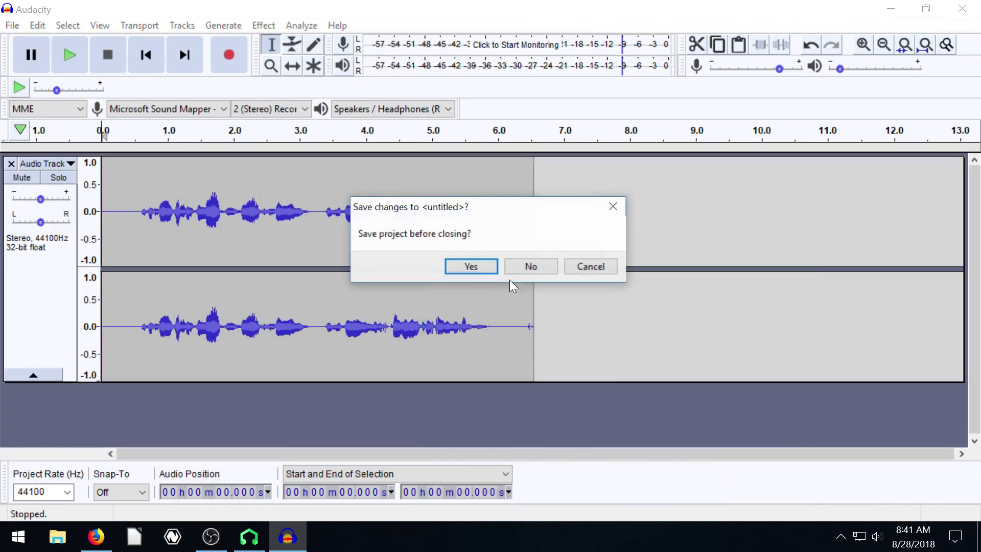
{"action": "left_click", "coordinate": [542, 265]}
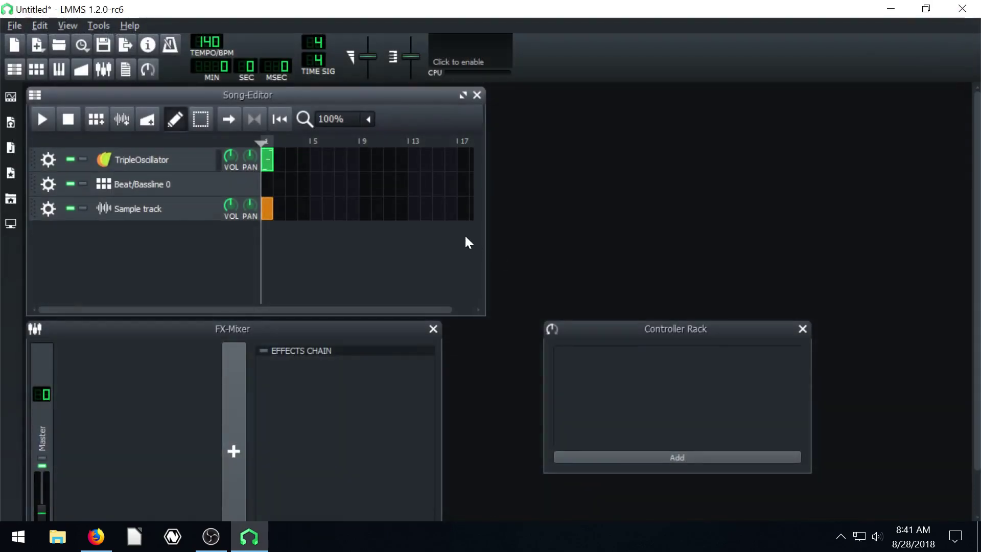
{"action": "left_click", "coordinate": [892, 9]}
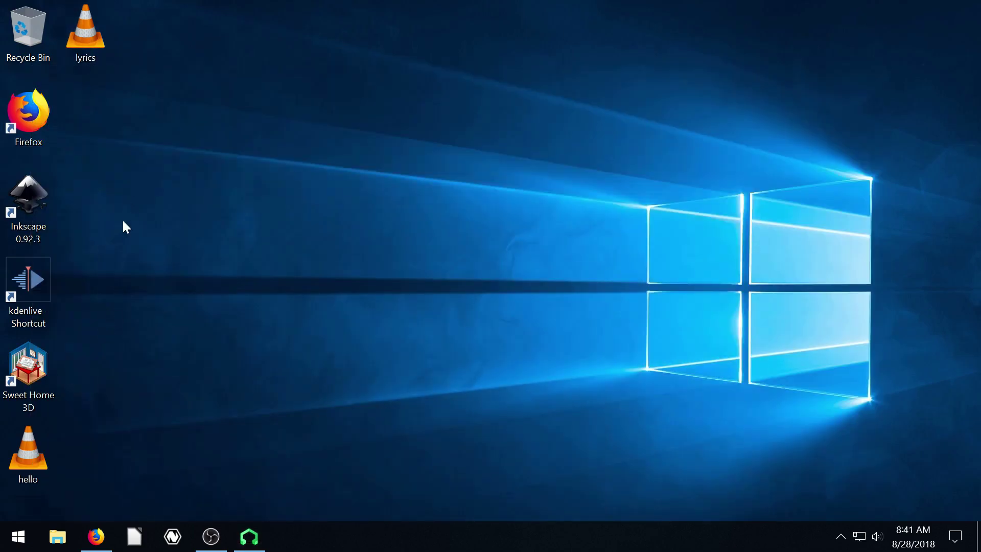
{"action": "left_click", "coordinate": [249, 537]}
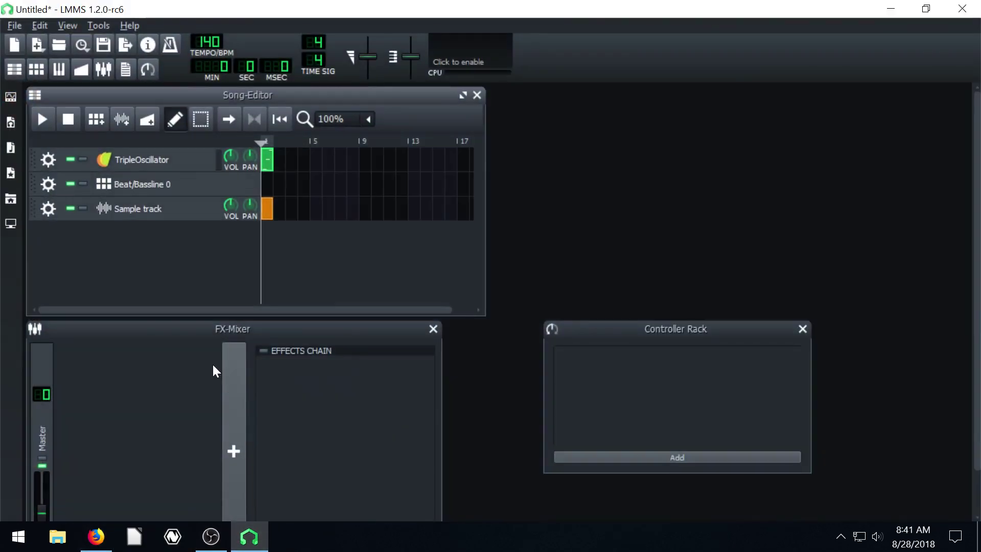
Step: Load Desktop\lyrics.wav into the sample clip and size it to four bars
{"action": "right_click", "coordinate": [268, 214]}
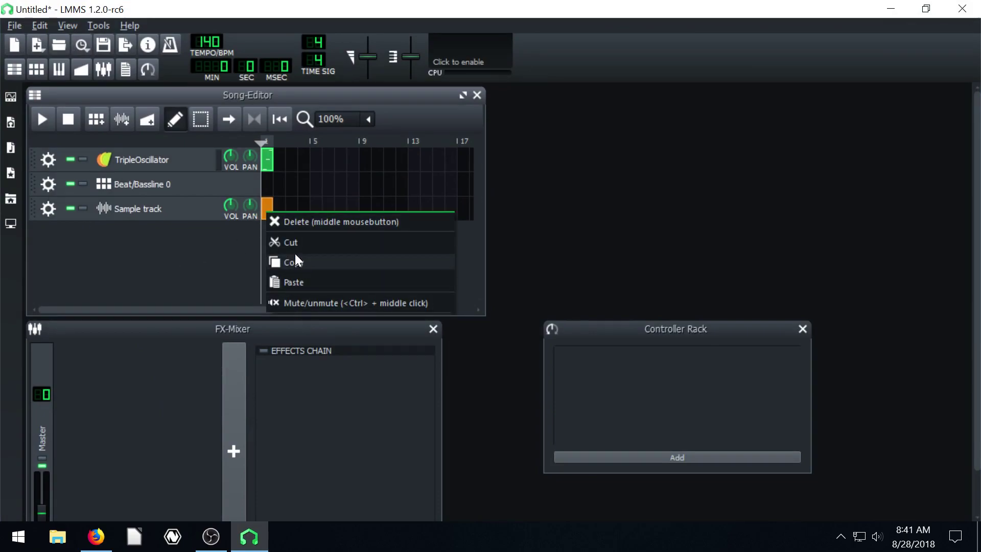
{"action": "left_click", "coordinate": [272, 210]}
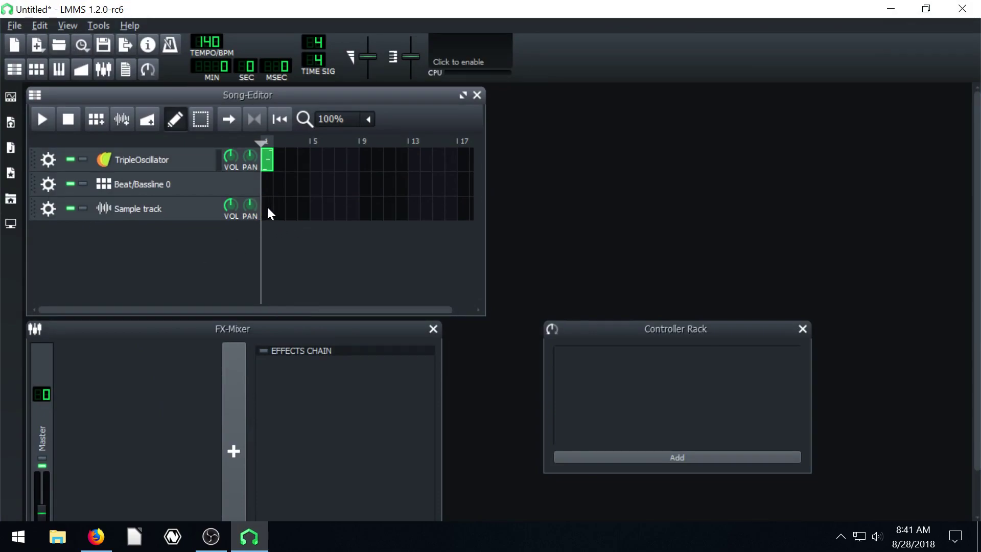
{"action": "left_click_drag", "start_coordinate": [271, 207], "coordinate": [311, 210]}
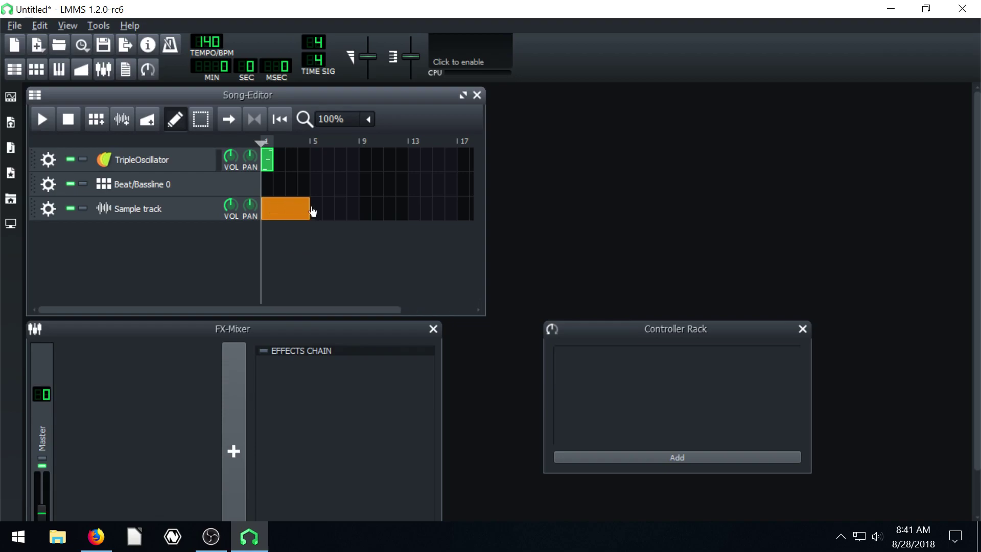
{"action": "double_click", "coordinate": [284, 213]}
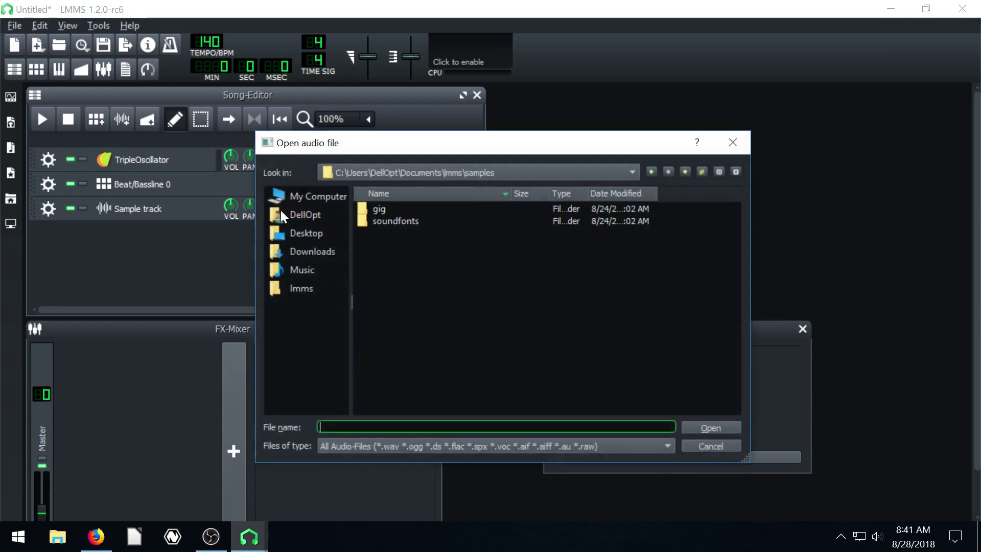
{"action": "left_click", "coordinate": [301, 233]}
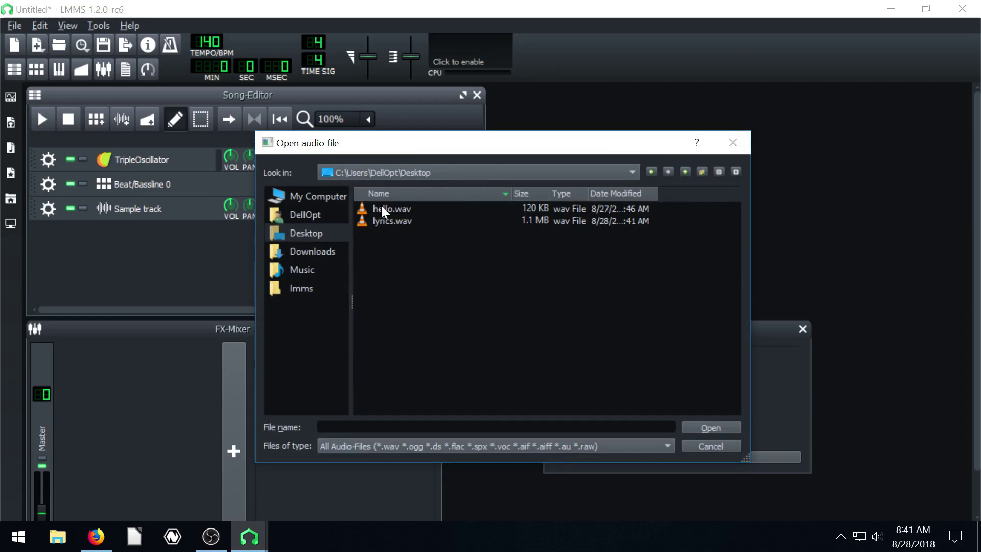
{"action": "left_click", "coordinate": [388, 222]}
{"action": "left_click", "coordinate": [705, 426]}
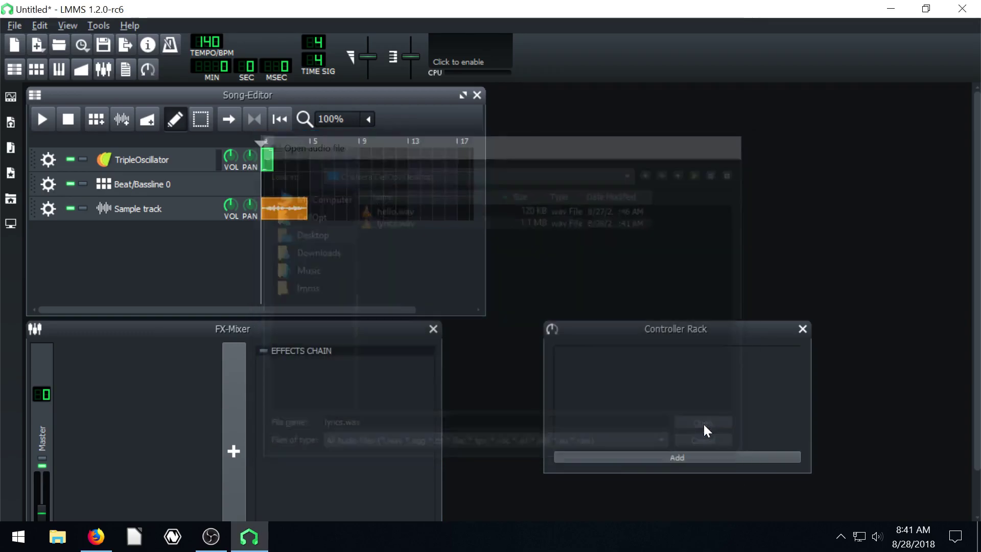
{"action": "mouse_move", "coordinate": [308, 209]}
{"action": "left_mouse_down"}
{"action": "mouse_move", "coordinate": [323, 207]}
{"action": "mouse_move", "coordinate": [315, 205]}
{"action": "left_mouse_up"}
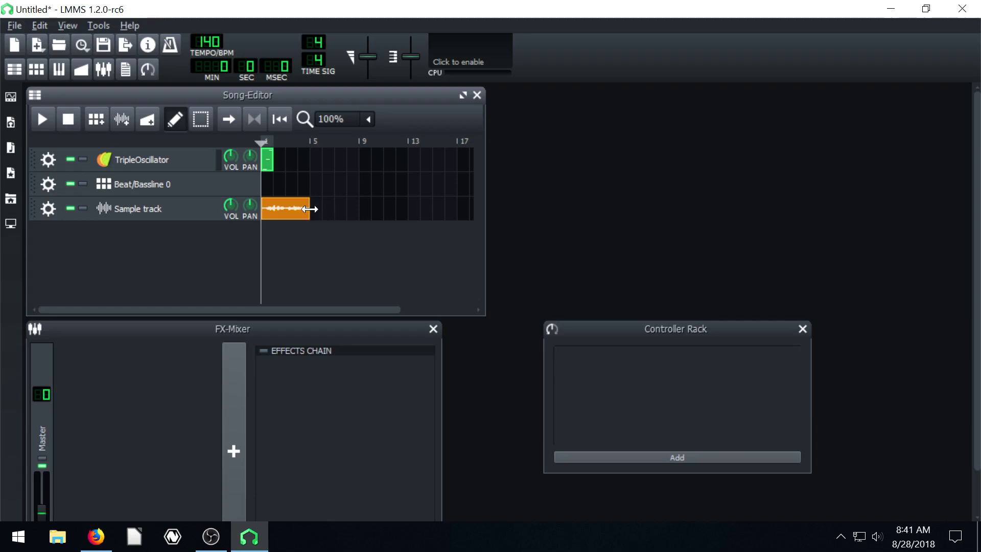
Step: Clear the TripleOscillator clip's notes, delete the extra sample clip, and fine-tune the sample length
{"action": "right_click", "coordinate": [265, 160]}
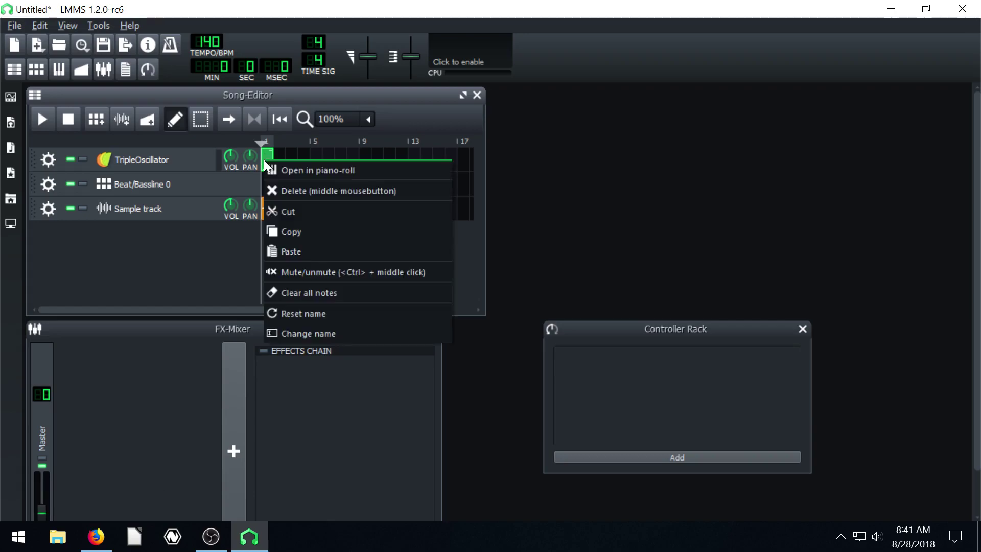
{"action": "left_click", "coordinate": [294, 293]}
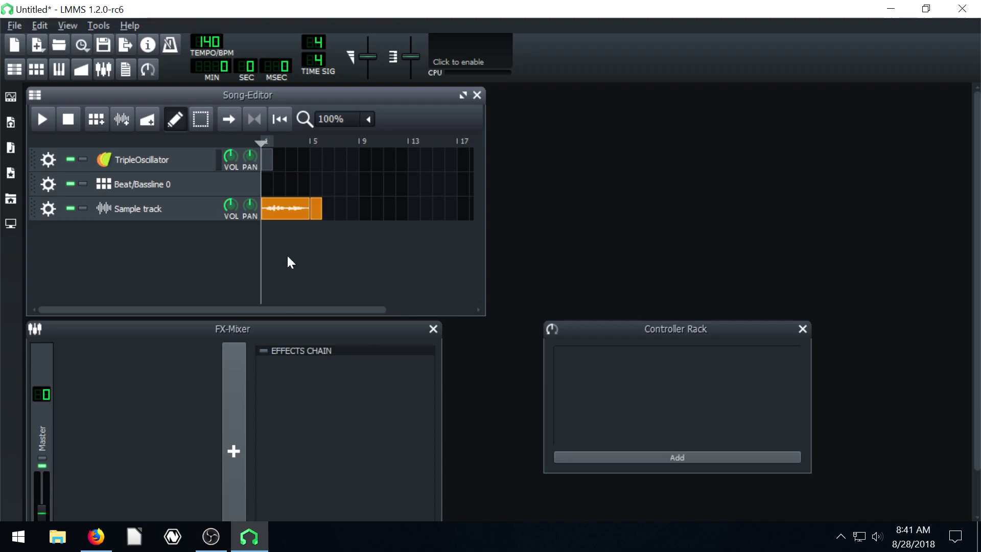
{"action": "right_click", "coordinate": [314, 207]}
{"action": "left_click", "coordinate": [327, 218]}
{"action": "left_click_drag", "start_coordinate": [312, 207], "coordinate": [321, 207]}
{"action": "left_click", "coordinate": [44, 117]}
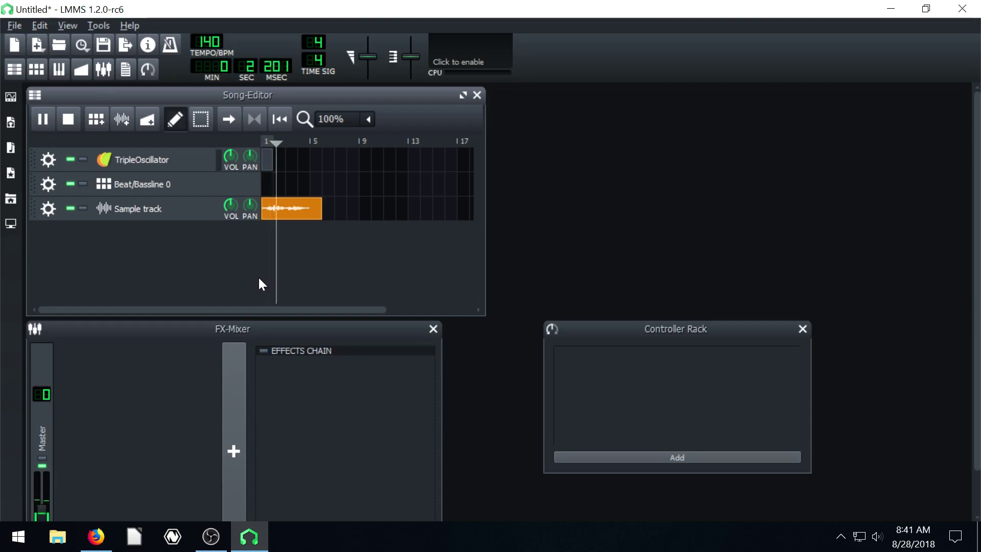
{"action": "left_click", "coordinate": [69, 121]}
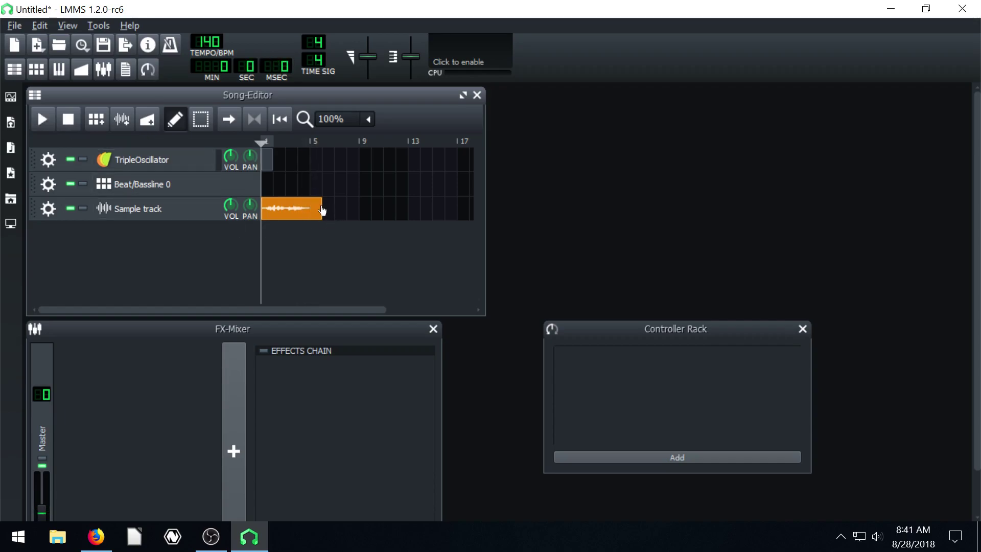
{"action": "left_click_drag", "start_coordinate": [320, 207], "coordinate": [310, 207]}
Step: Program Kicker steps 1 and 9–13, then place the pattern as a four-bar block at bar 1
{"action": "left_click", "coordinate": [153, 185]}
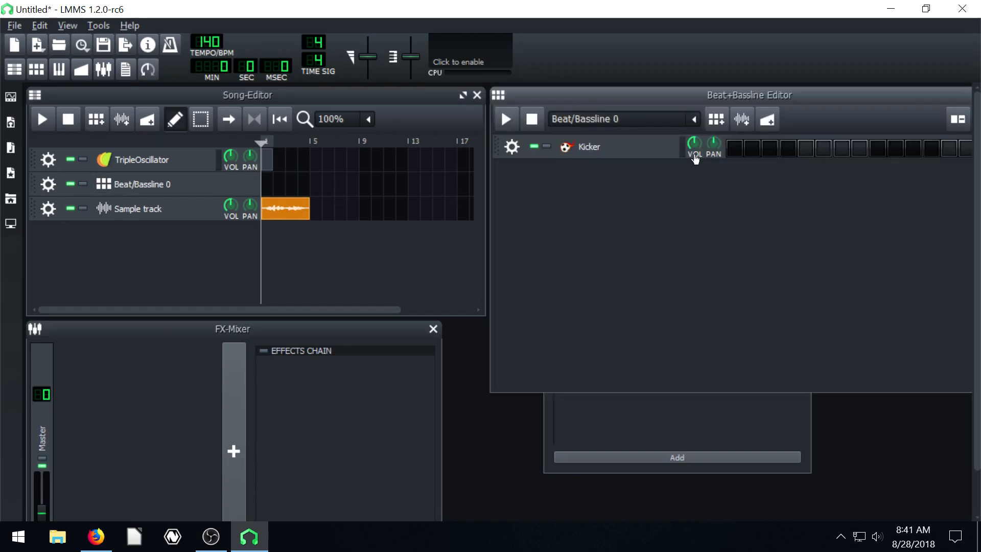
{"action": "left_click", "coordinate": [734, 150]}
{"action": "left_click", "coordinate": [877, 149]}
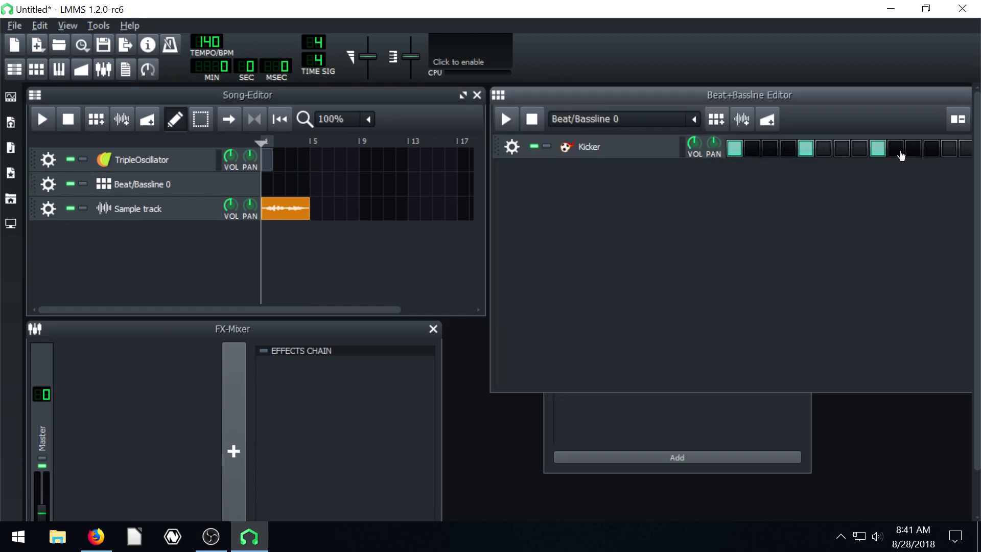
{"action": "left_click", "coordinate": [896, 149]}
{"action": "left_click", "coordinate": [913, 149]}
{"action": "left_click", "coordinate": [931, 149]}
{"action": "left_click", "coordinate": [949, 149]}
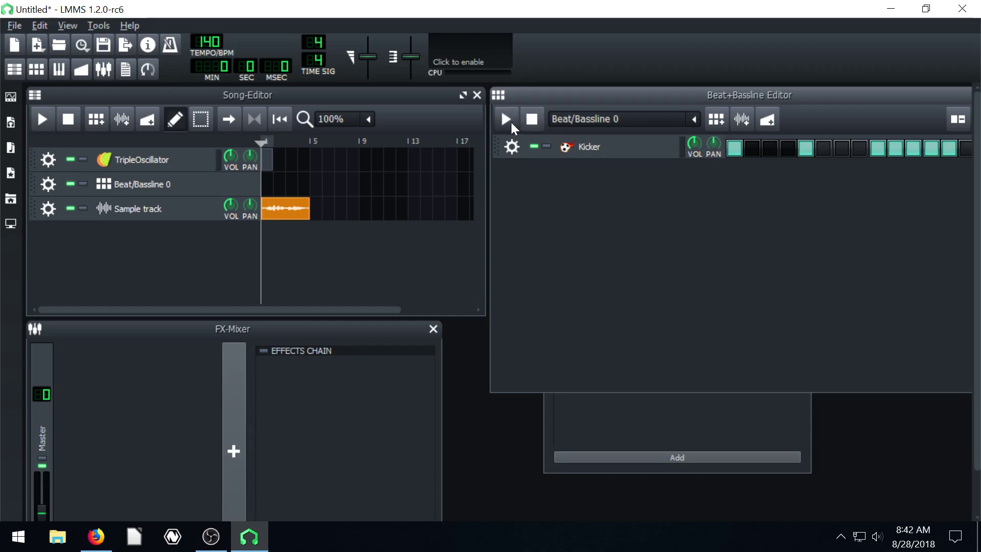
{"action": "left_click", "coordinate": [506, 119]}
{"action": "left_click_drag", "start_coordinate": [778, 98], "coordinate": [629, 108]}
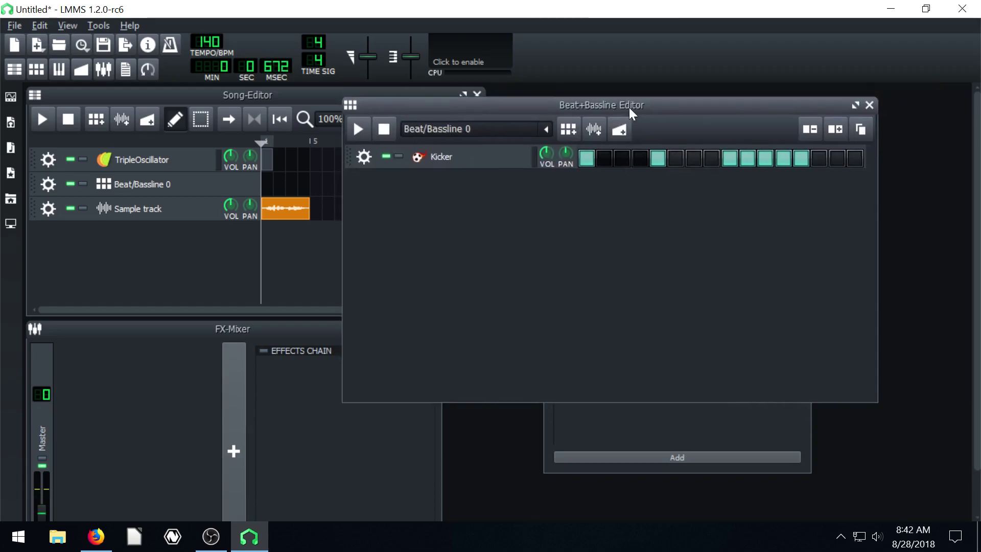
{"action": "left_click", "coordinate": [869, 106]}
{"action": "left_click", "coordinate": [267, 185]}
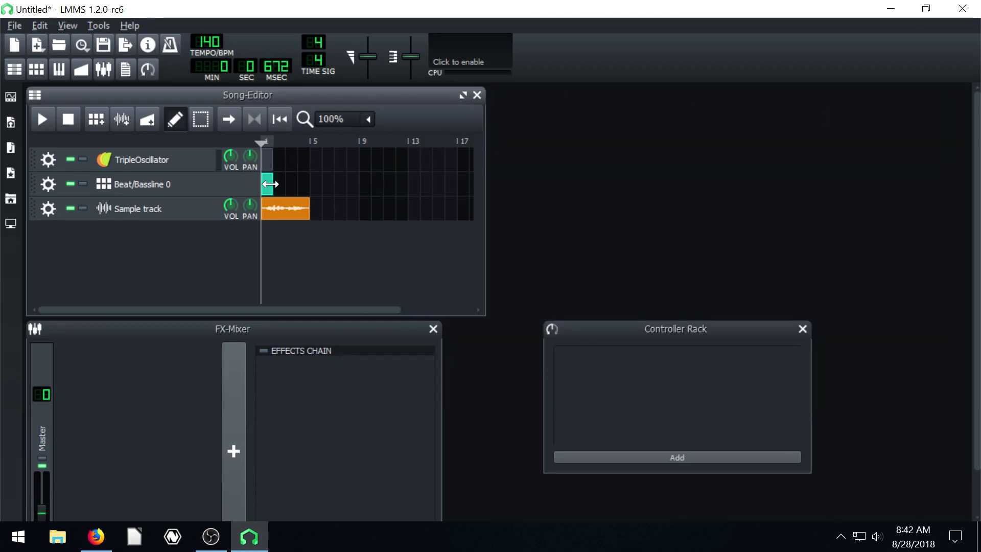
{"action": "left_click_drag", "start_coordinate": [273, 184], "coordinate": [304, 183]}
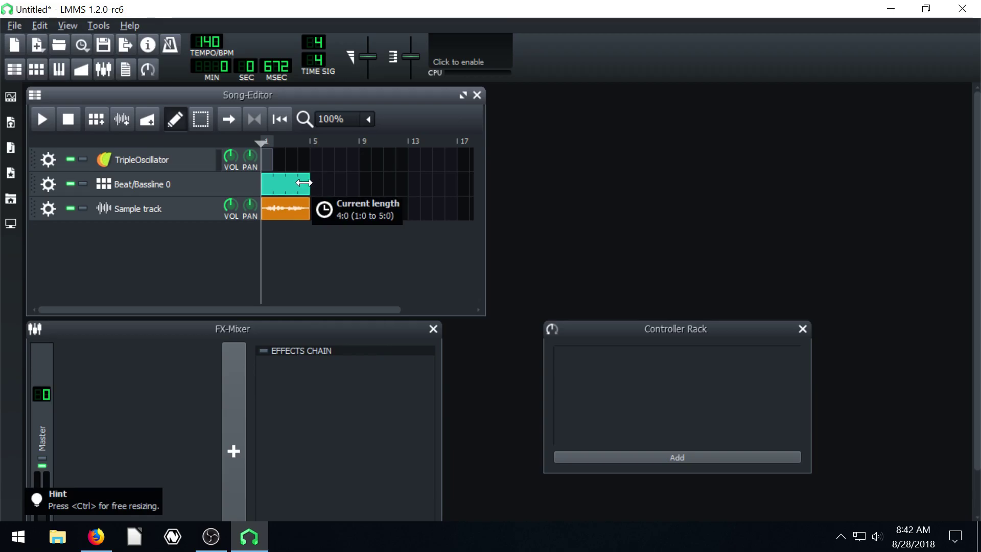
Step: Draw a single short note near C4 at the start of the TripleOscillator clip, then play the song
{"action": "double_click", "coordinate": [267, 159]}
{"action": "left_click_drag", "start_coordinate": [88, 333], "coordinate": [230, 331]}
{"action": "left_click_drag", "start_coordinate": [158, 333], "coordinate": [153, 333]}
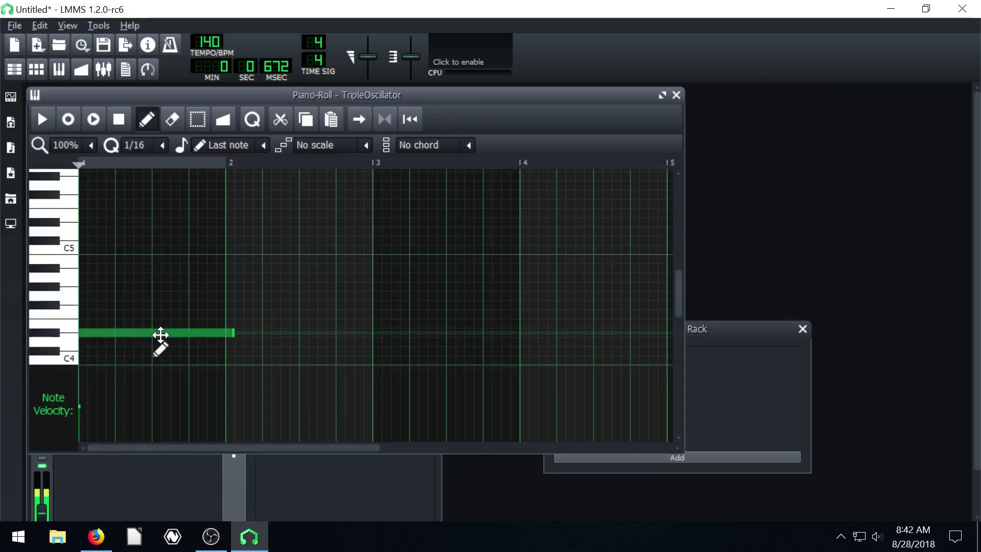
{"action": "left_click_drag", "start_coordinate": [235, 333], "coordinate": [148, 333]}
{"action": "left_click", "coordinate": [676, 95]}
{"action": "left_click", "coordinate": [42, 119]}
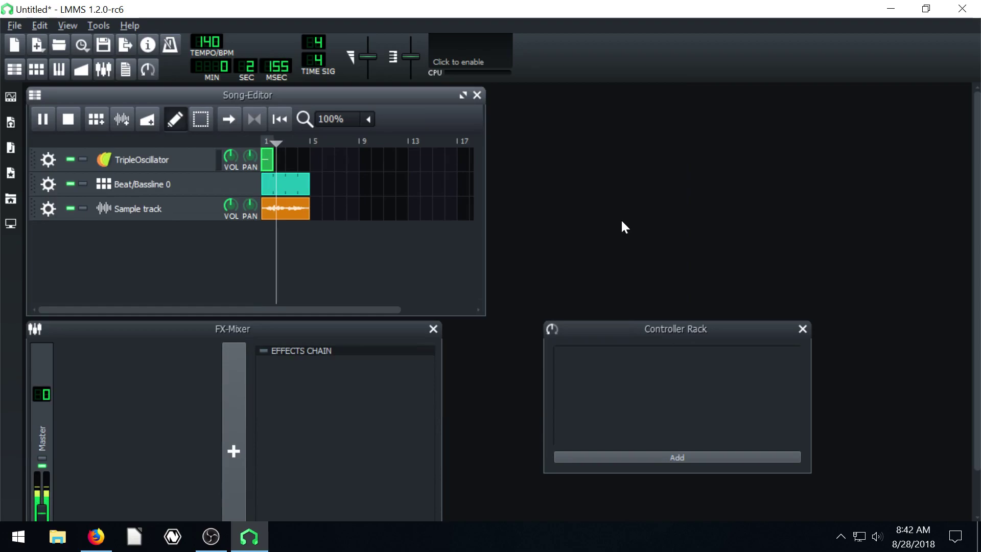
{"action": "left_click", "coordinate": [67, 122]}
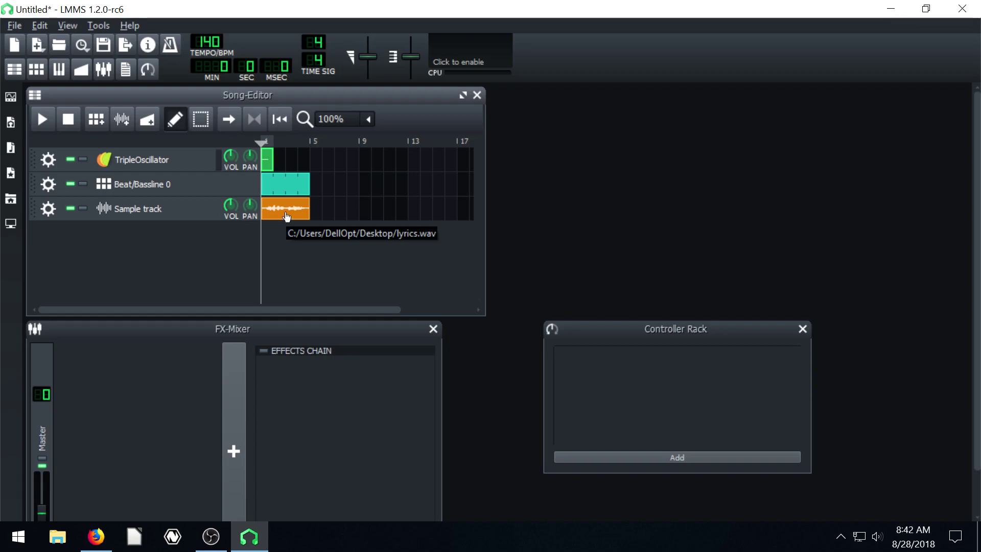
Step: Open the Sample track's effects chain and pick 'C* Eq - 10-band equalizer' from the effect list
{"action": "left_click", "coordinate": [138, 213]}
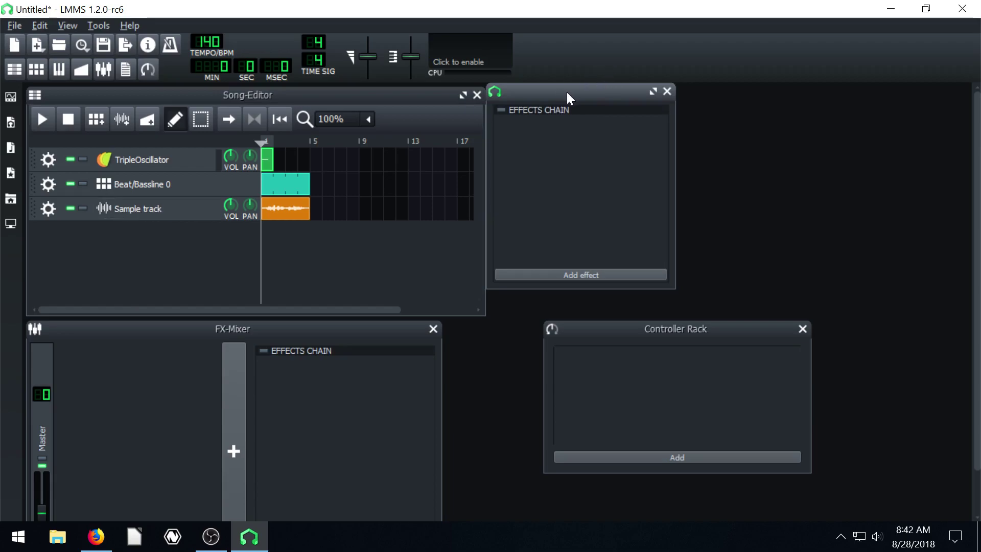
{"action": "left_click_drag", "start_coordinate": [566, 92], "coordinate": [612, 101]}
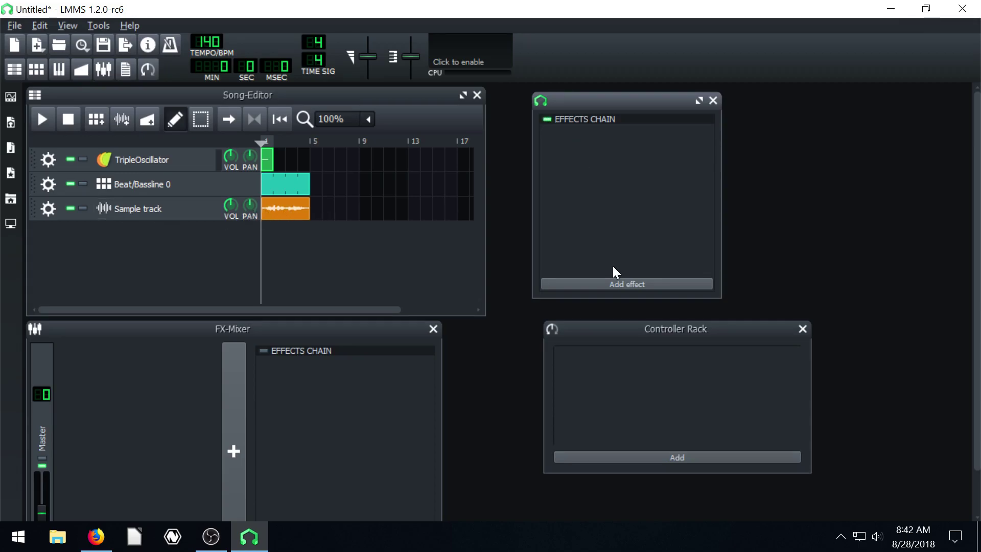
{"action": "left_click", "coordinate": [622, 282]}
{"action": "left_click_drag", "start_coordinate": [404, 102], "coordinate": [495, 90]}
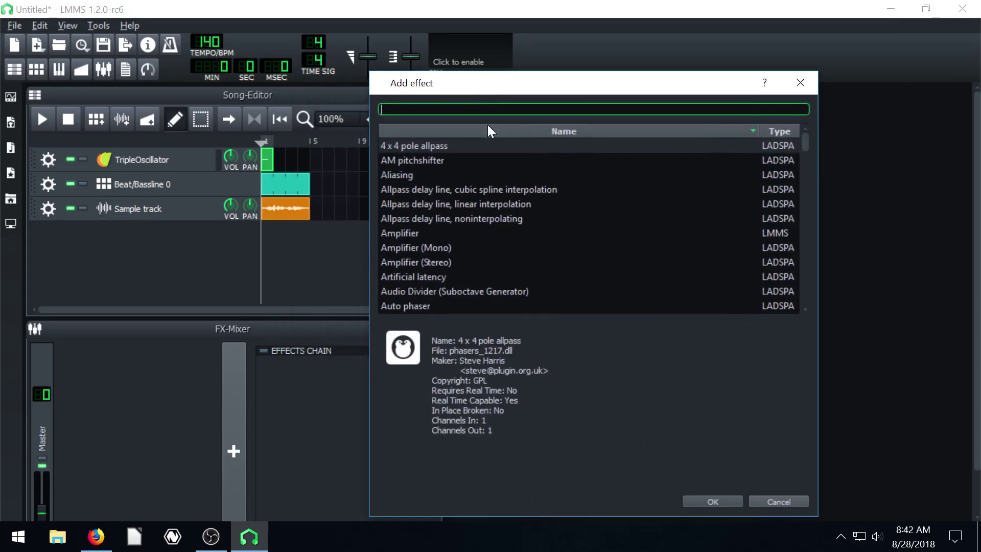
{"action": "scroll", "coordinate": [398, 235], "scroll_direction": "down", "scroll_amount": 2}
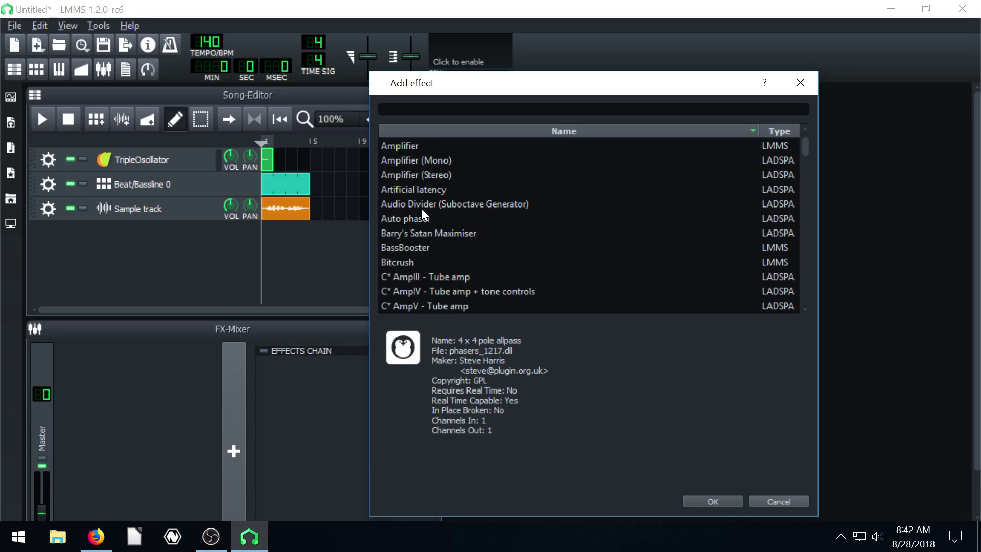
{"action": "scroll", "coordinate": [409, 204], "scroll_direction": "down", "scroll_amount": 1}
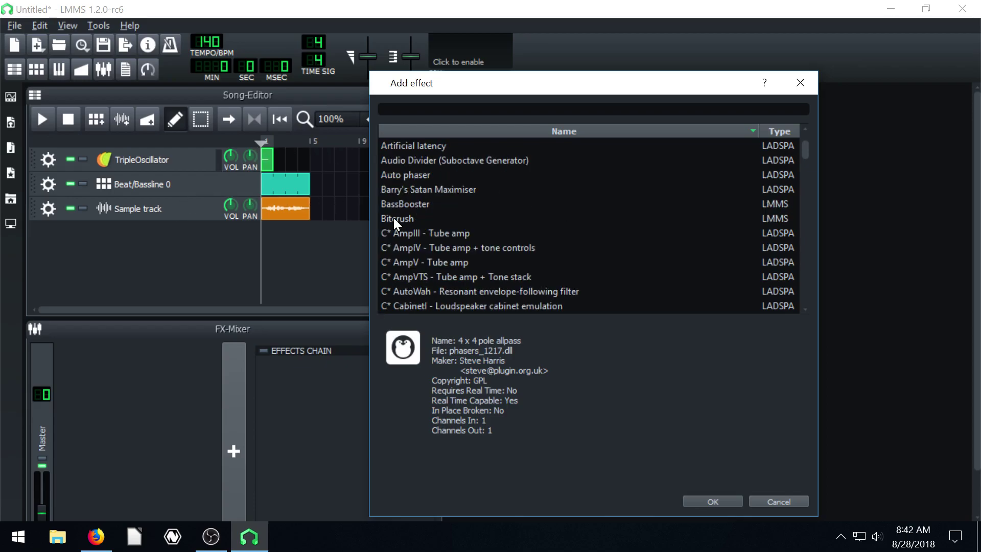
{"action": "scroll", "coordinate": [429, 230], "scroll_direction": "down", "scroll_amount": 4}
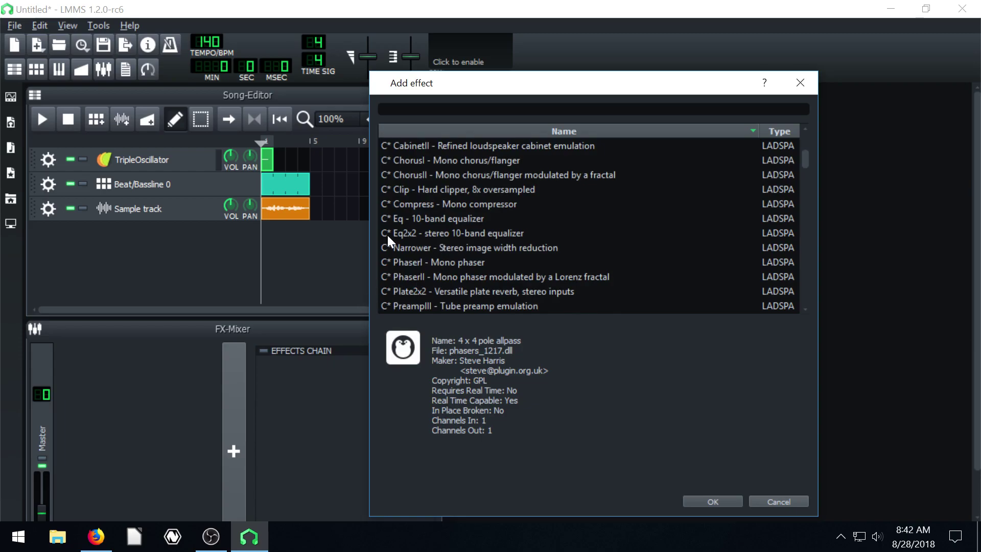
{"action": "left_click", "coordinate": [417, 224]}
Step: Confirm the C* Eq effect and arrange the effects chain and equalizer windows on screen
{"action": "left_click", "coordinate": [713, 502]}
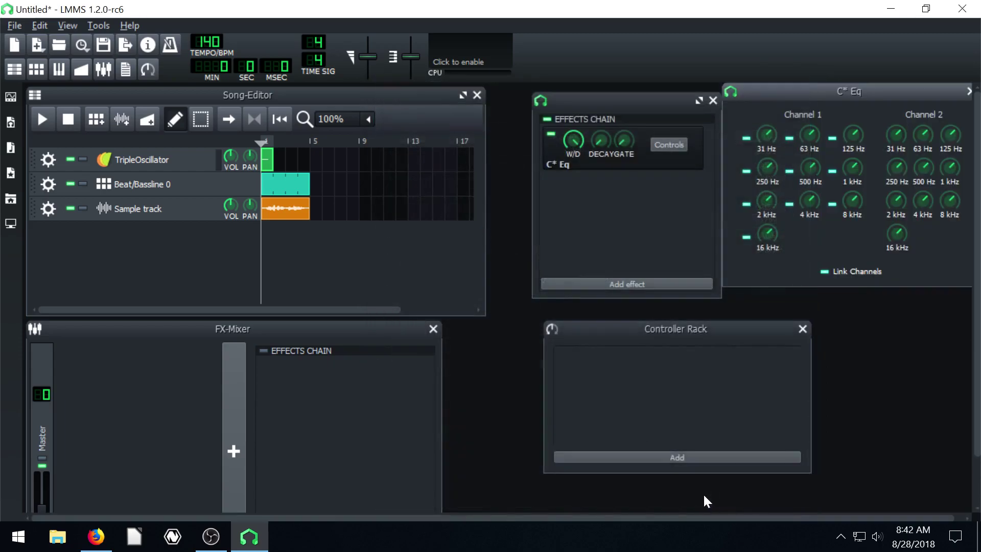
{"action": "left_click_drag", "start_coordinate": [634, 97], "coordinate": [589, 95]}
{"action": "left_click_drag", "start_coordinate": [760, 97], "coordinate": [750, 100]}
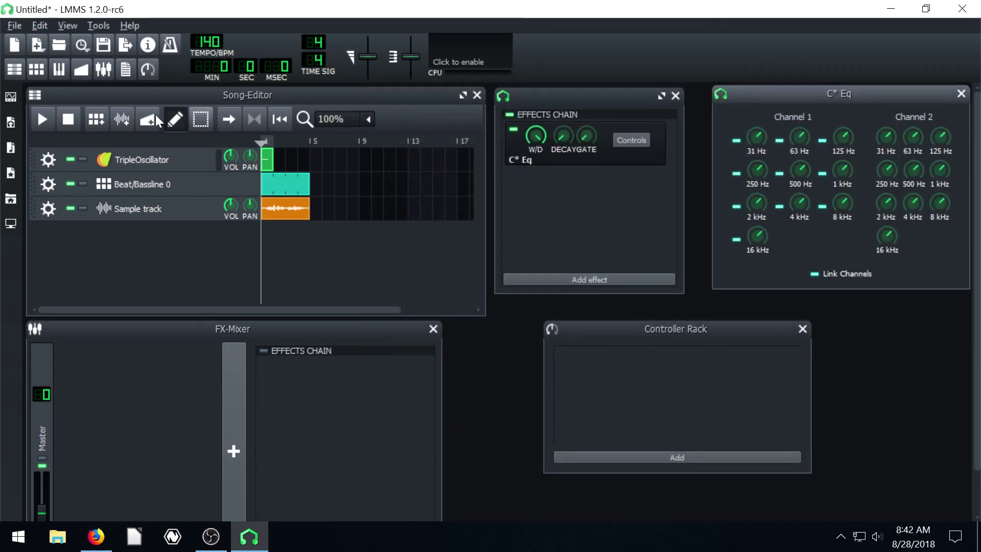
Step: Boost the 250 Hz band and raise 2 kHz to 24.03 while the song plays, then stop
{"action": "left_click", "coordinate": [39, 116]}
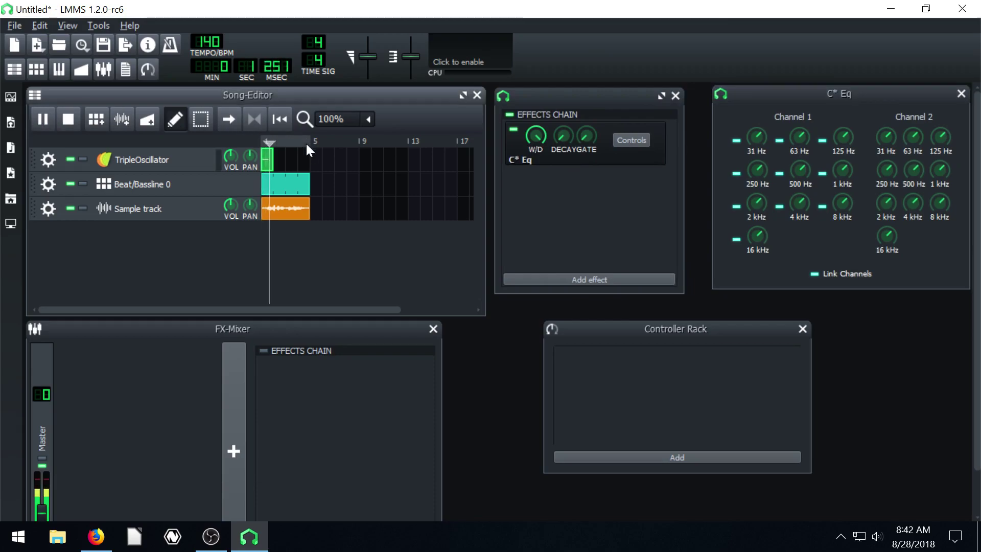
{"action": "left_click_drag", "start_coordinate": [763, 173], "coordinate": [763, 161]}
{"action": "left_click_drag", "start_coordinate": [887, 202], "coordinate": [914, 192]}
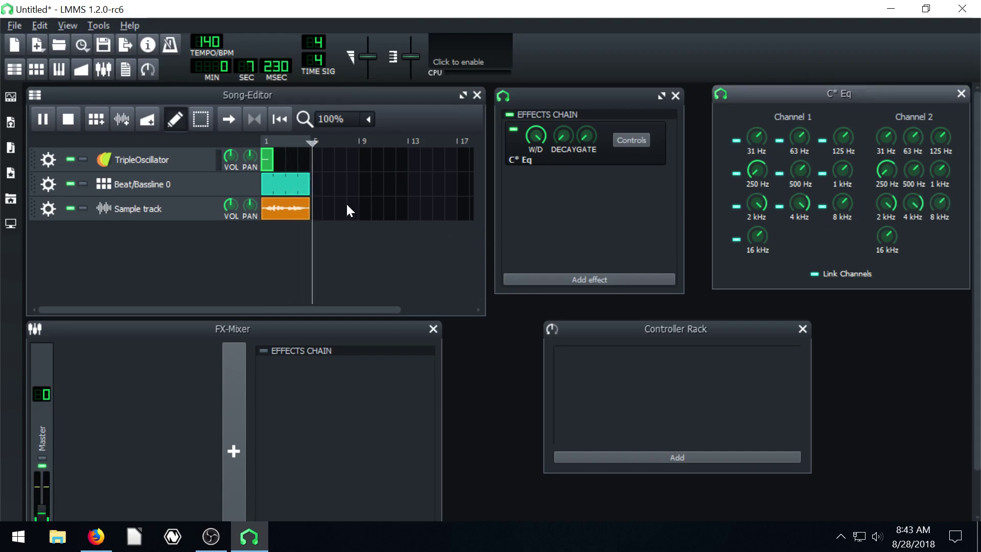
{"action": "left_click", "coordinate": [285, 142]}
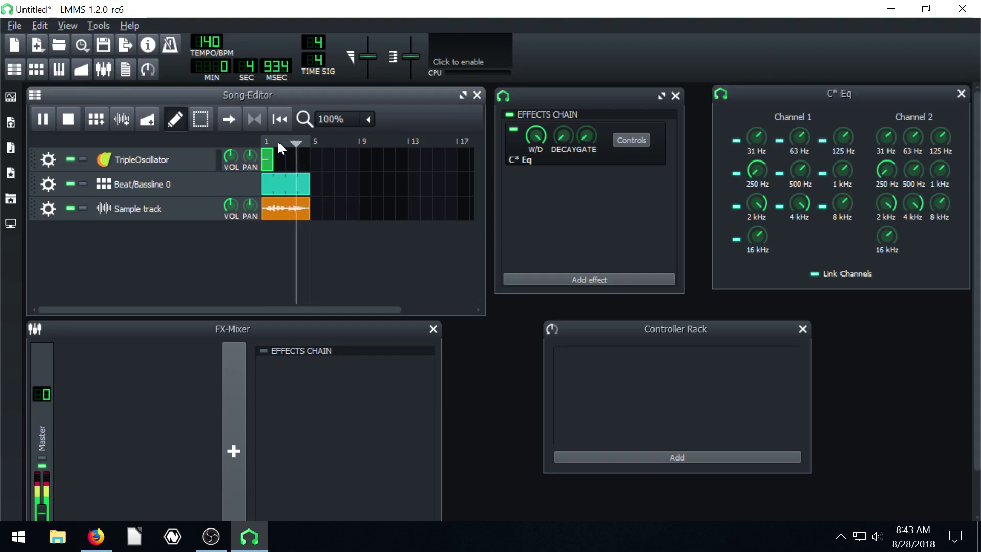
{"action": "left_click", "coordinate": [279, 142]}
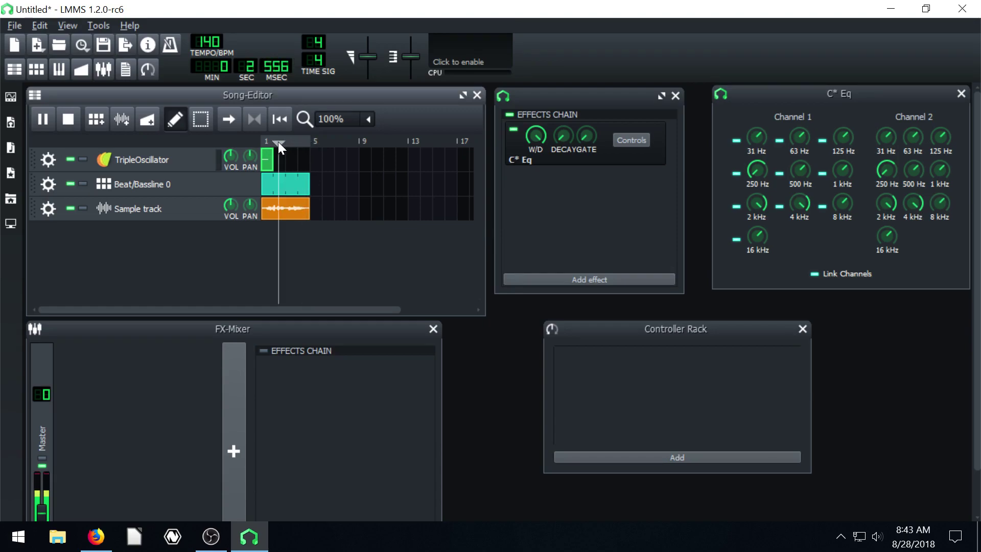
{"action": "left_click", "coordinate": [883, 202]}
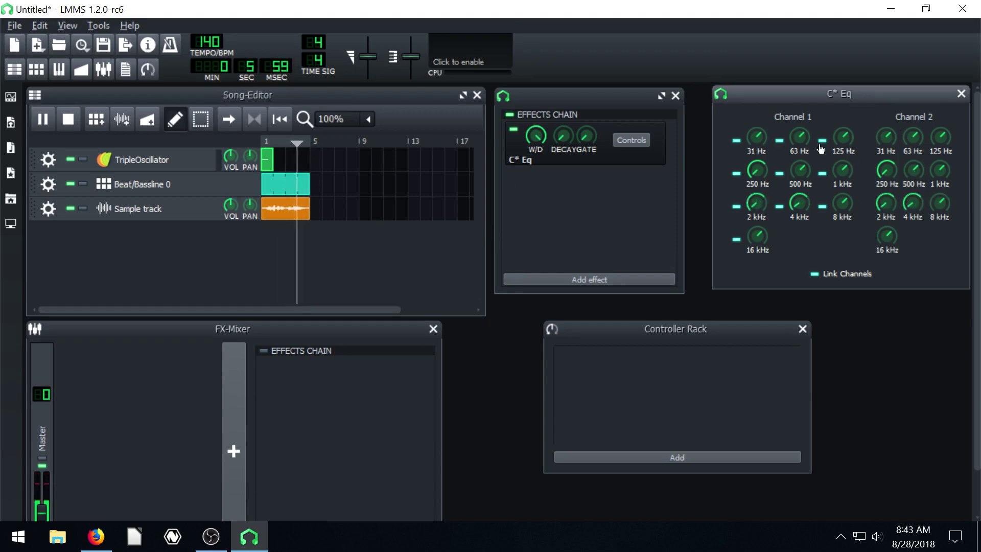
{"action": "left_click", "coordinate": [68, 121]}
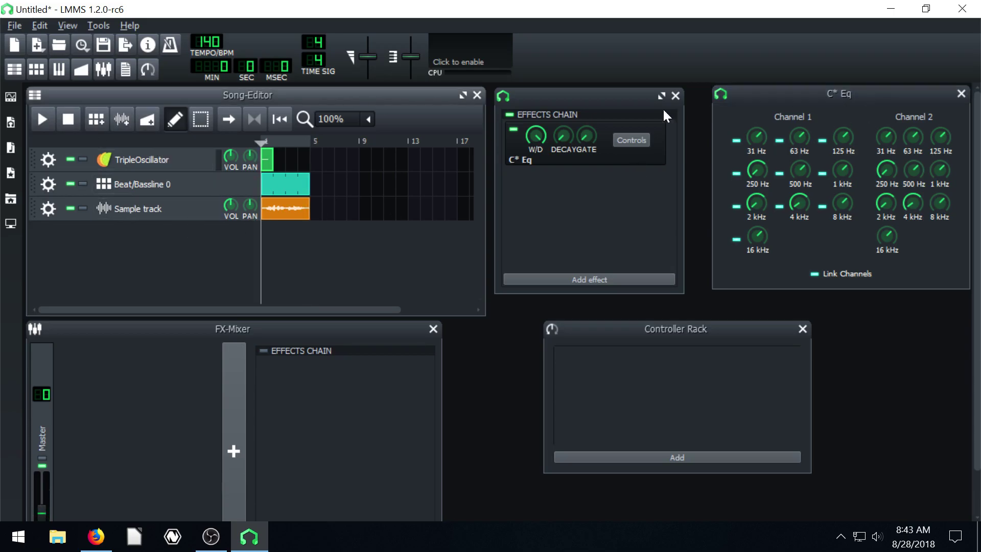
Step: Add Crossover distortion to the effects chain after C* Eq
{"action": "left_click", "coordinate": [574, 281]}
{"action": "scroll", "coordinate": [374, 240], "scroll_direction": "down", "scroll_amount": 18}
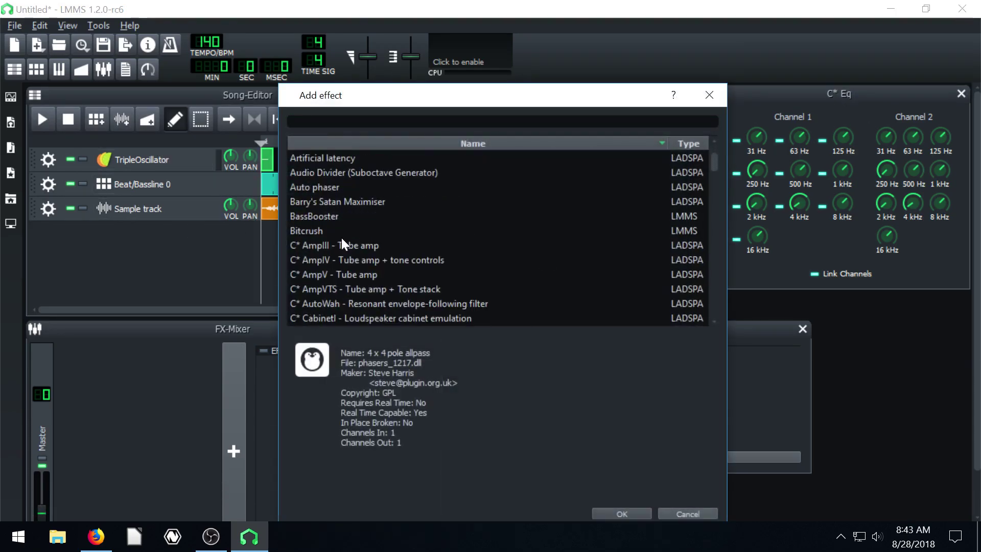
{"action": "scroll", "coordinate": [340, 241], "scroll_direction": "down", "scroll_amount": 10}
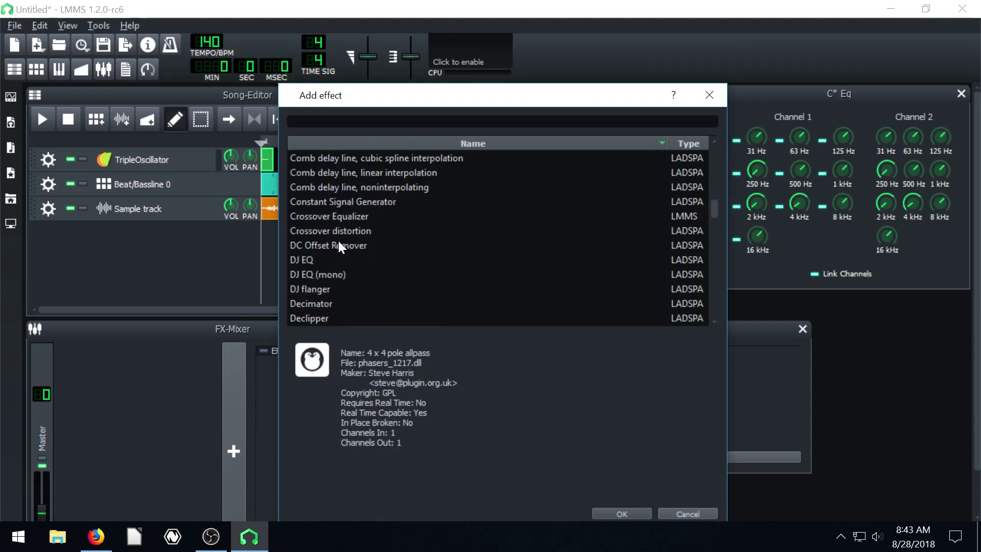
{"action": "left_click", "coordinate": [309, 232]}
{"action": "left_click", "coordinate": [621, 513]}
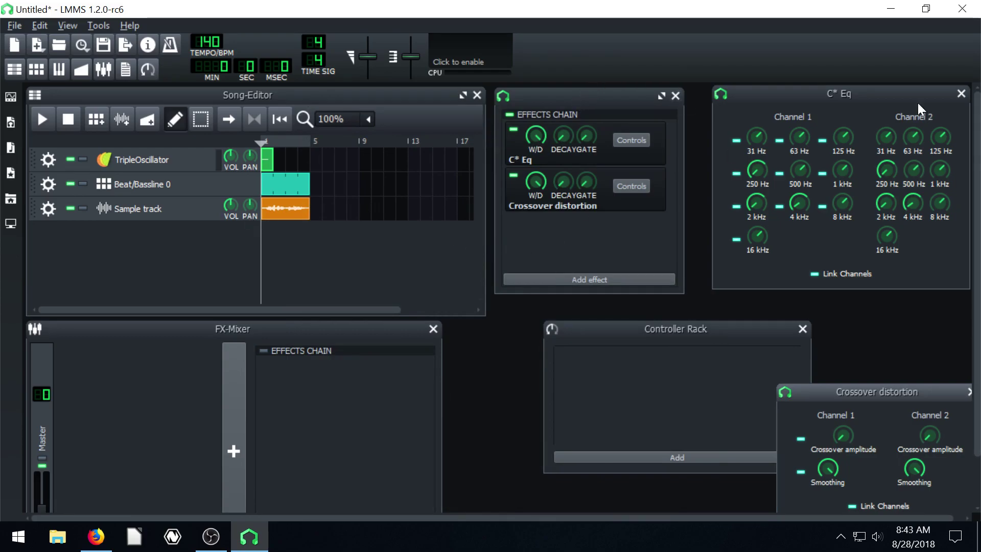
Step: Rearrange the equalizer and Crossover distortion control windows
{"action": "left_click_drag", "start_coordinate": [828, 93], "coordinate": [836, 95]}
{"action": "left_click_drag", "start_coordinate": [850, 392], "coordinate": [791, 326]}
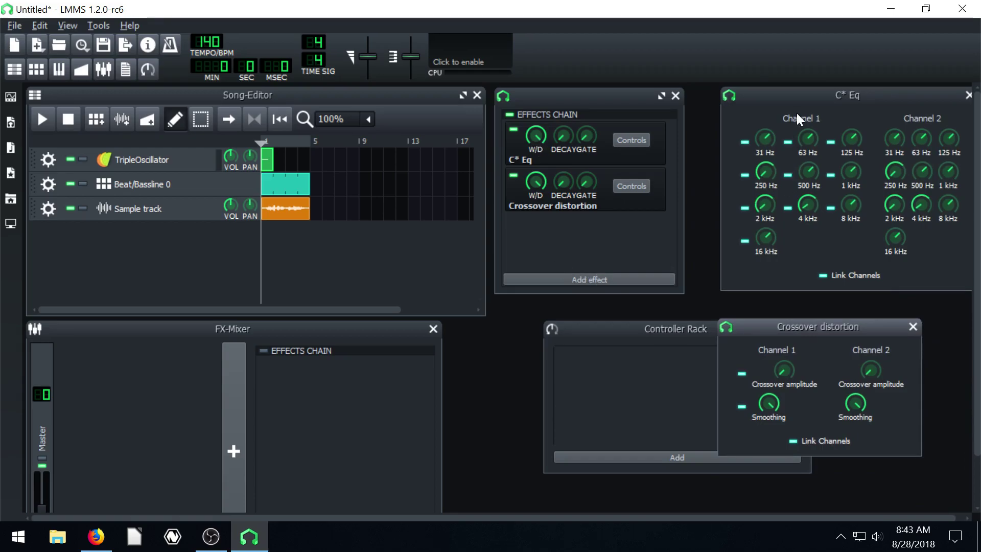
{"action": "left_click_drag", "start_coordinate": [751, 97], "coordinate": [771, 103]}
Step: Close the C* Eq and Crossover distortion control windows, leaving the equalizer controls hidden
{"action": "left_click", "coordinate": [947, 103]}
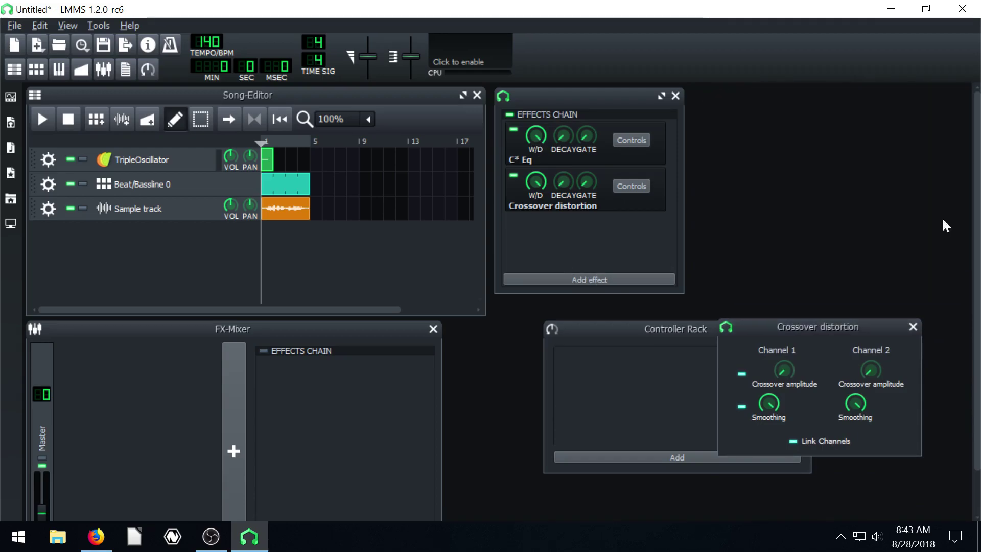
{"action": "left_click", "coordinate": [915, 327]}
{"action": "left_click", "coordinate": [630, 139]}
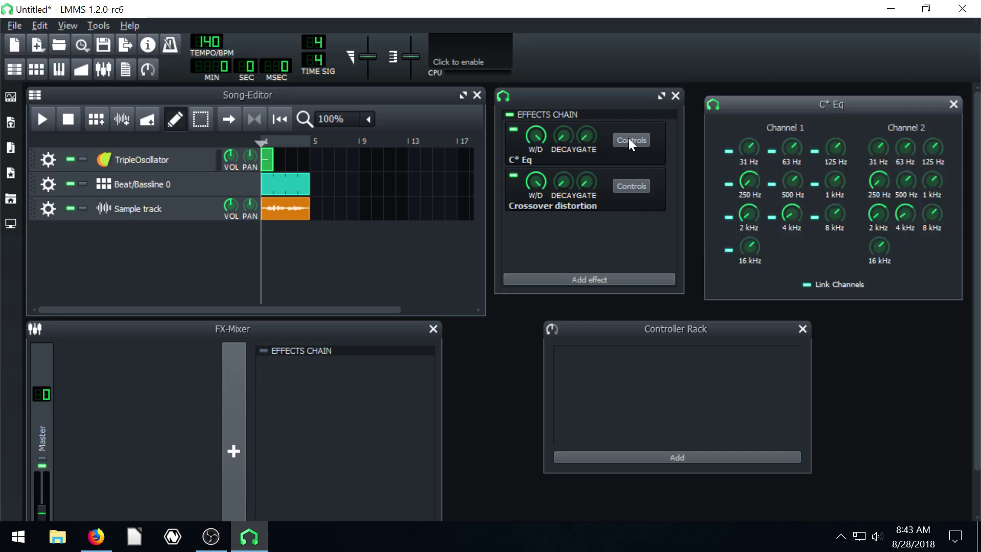
{"action": "left_click", "coordinate": [628, 138]}
{"action": "left_click", "coordinate": [629, 138]}
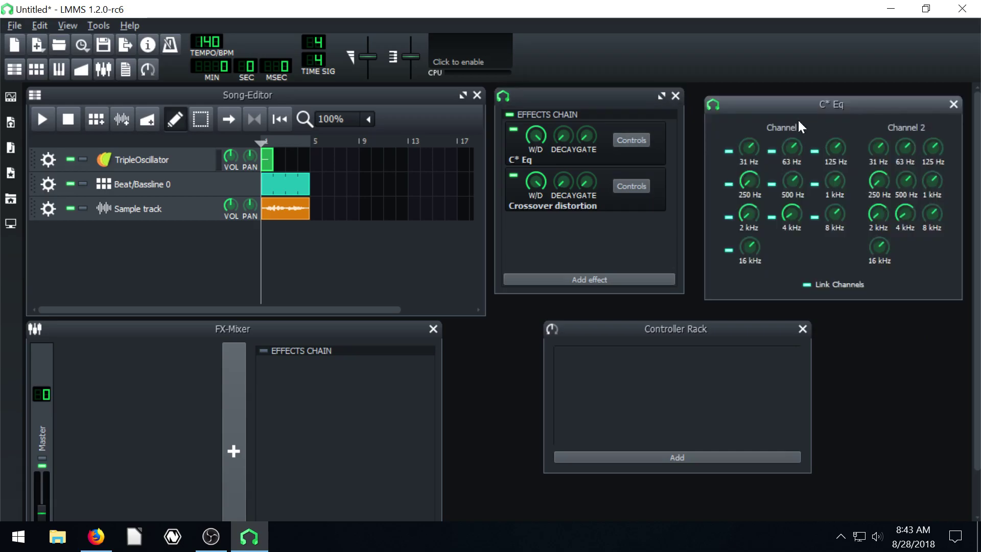
{"action": "left_click", "coordinate": [642, 136]}
Step: Keep the Crossover distortion controls hidden and add a second Sample track below the first
{"action": "left_click", "coordinate": [639, 186]}
{"action": "left_click", "coordinate": [639, 186]}
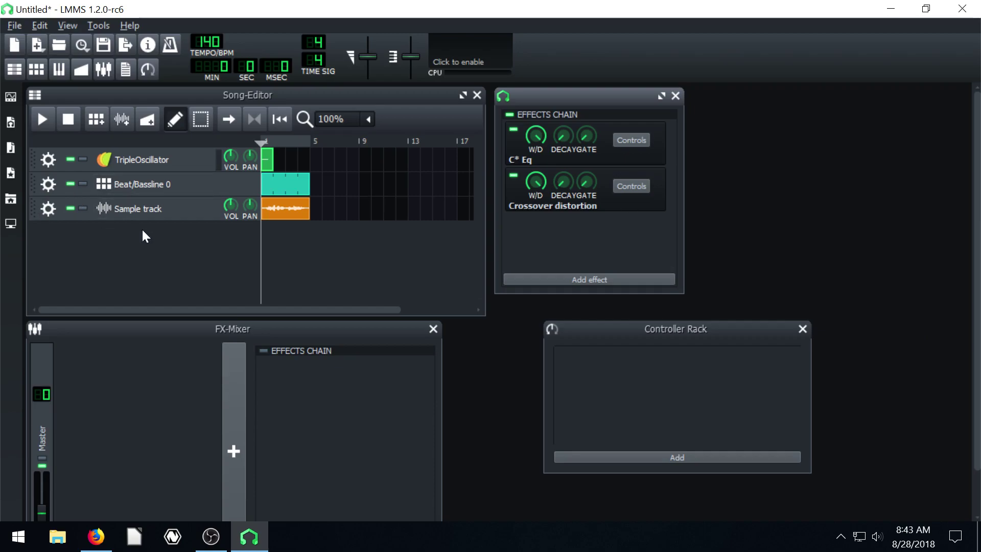
{"action": "left_click", "coordinate": [122, 121]}
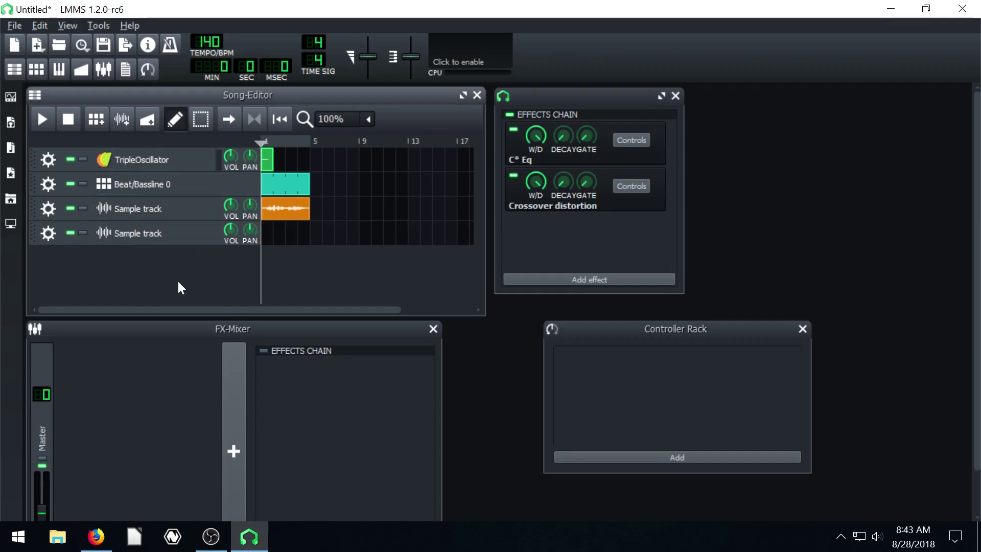